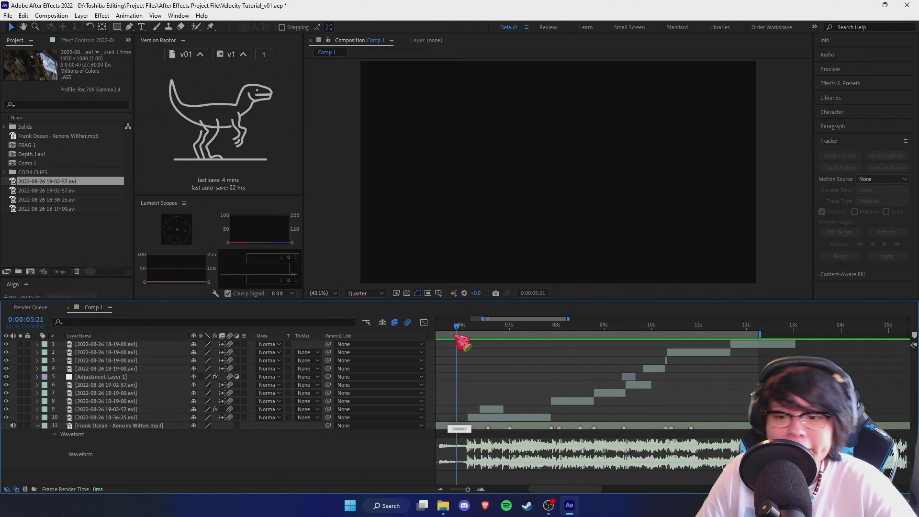
drag(457, 337, 606, 366)
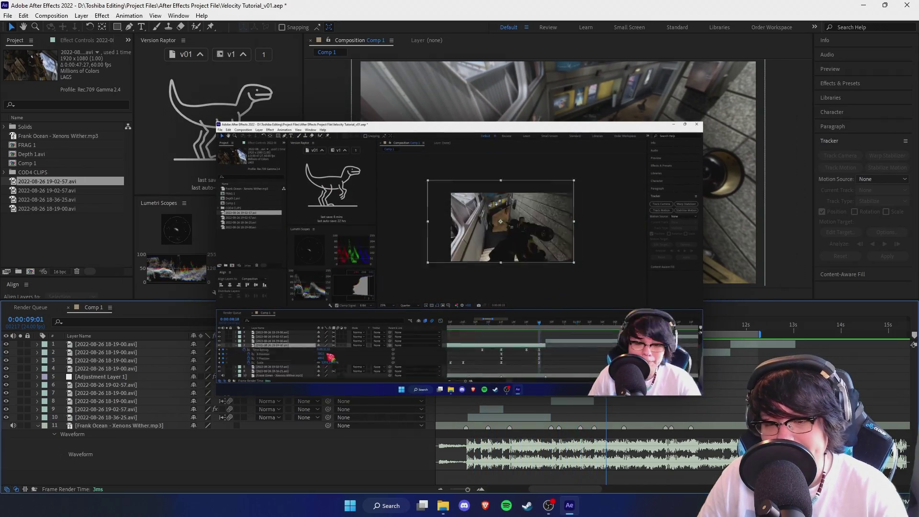
drag(606, 365, 509, 384)
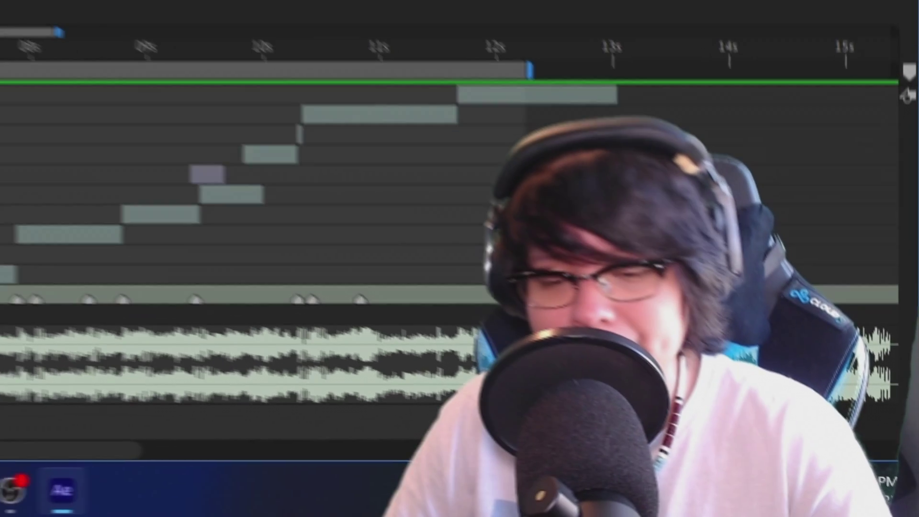
key(equal)
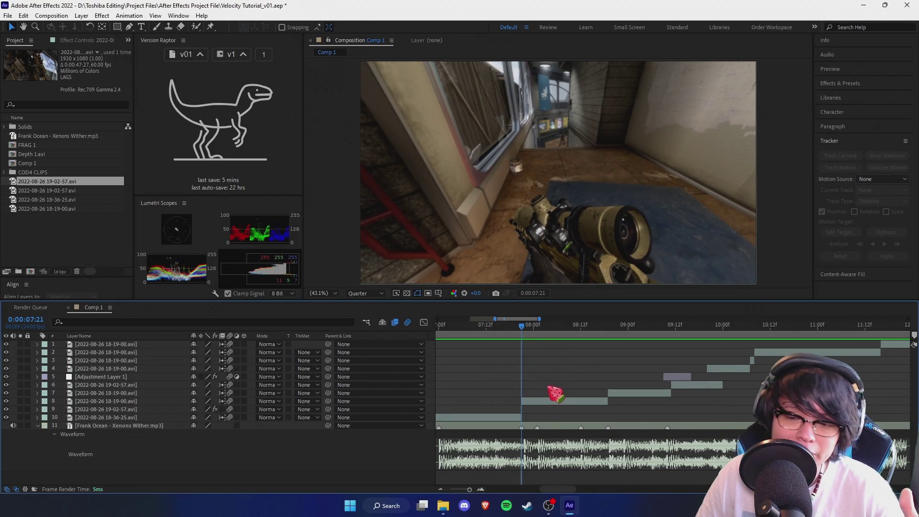
click(555, 402)
drag(528, 330, 521, 374)
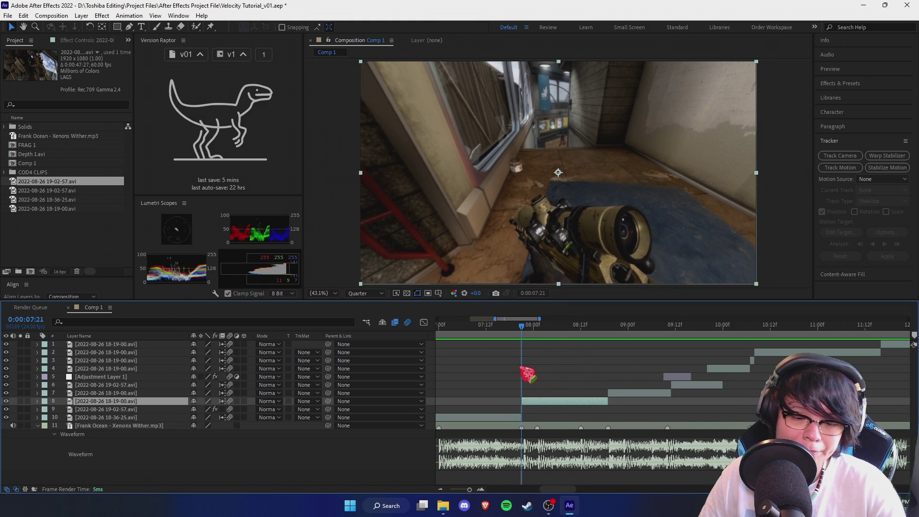
key(ctrl+alt+y)
key(ctrl+shift+d)
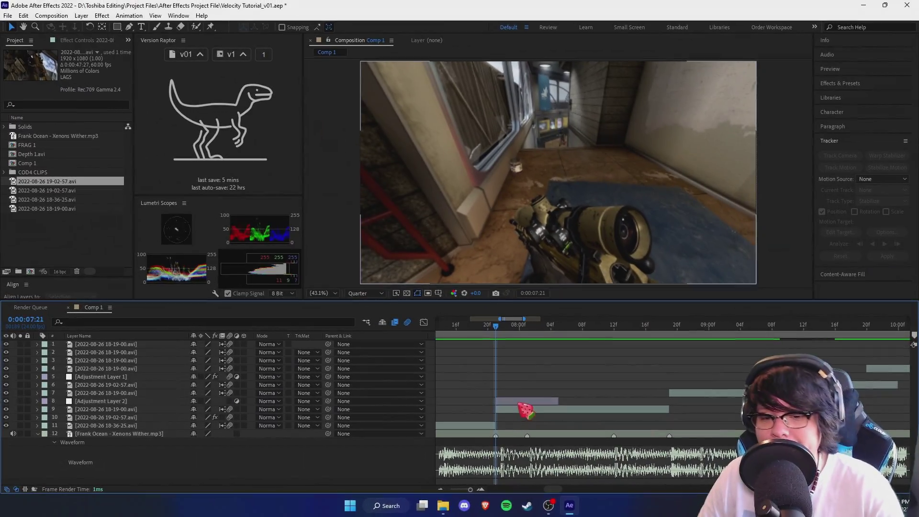
- Apply the S_Shake effect to the new adjustment layer
click(519, 402)
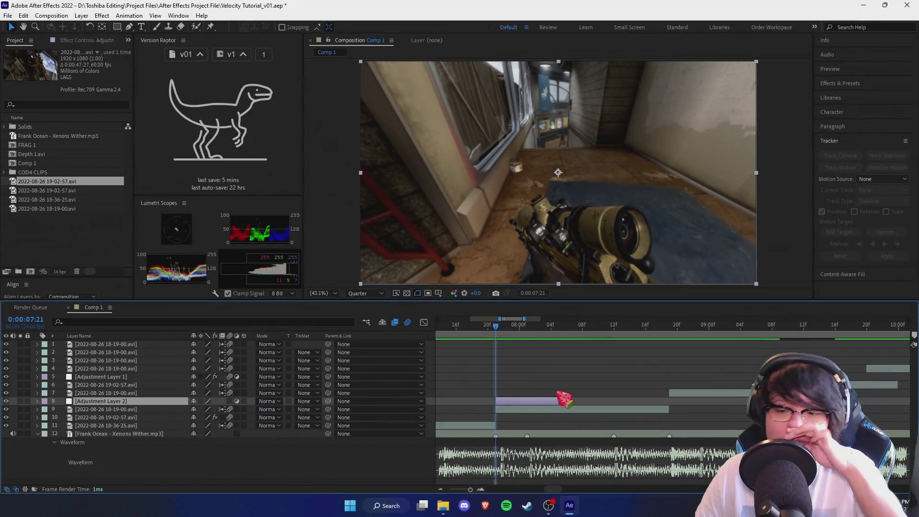
key(ctrl+space)
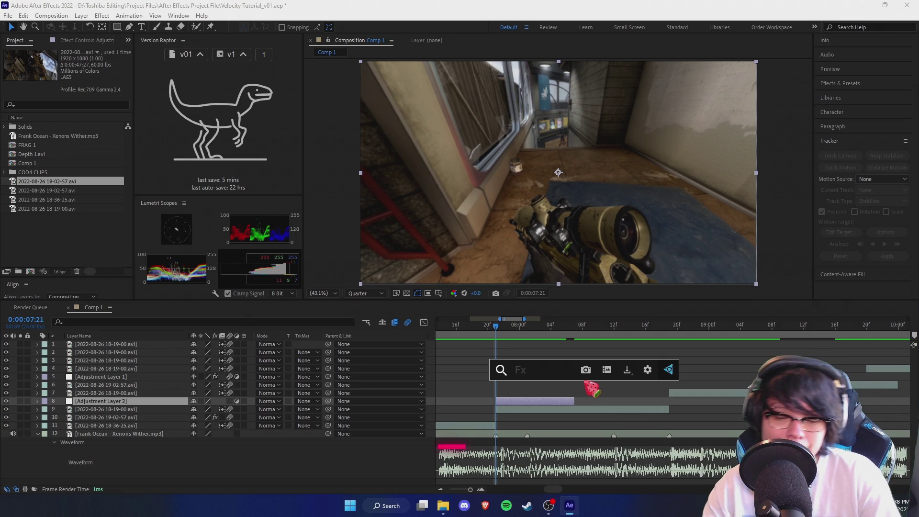
text(s_sh)
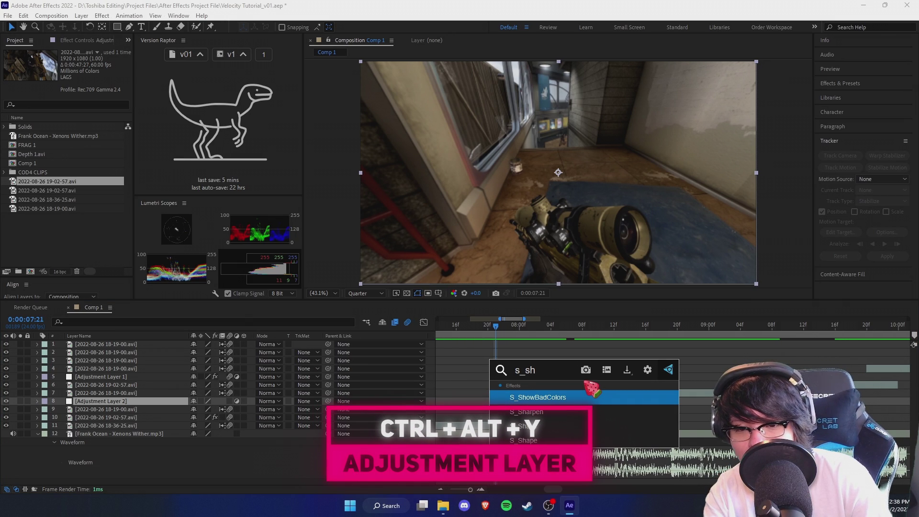
text(ake)
key(Return)
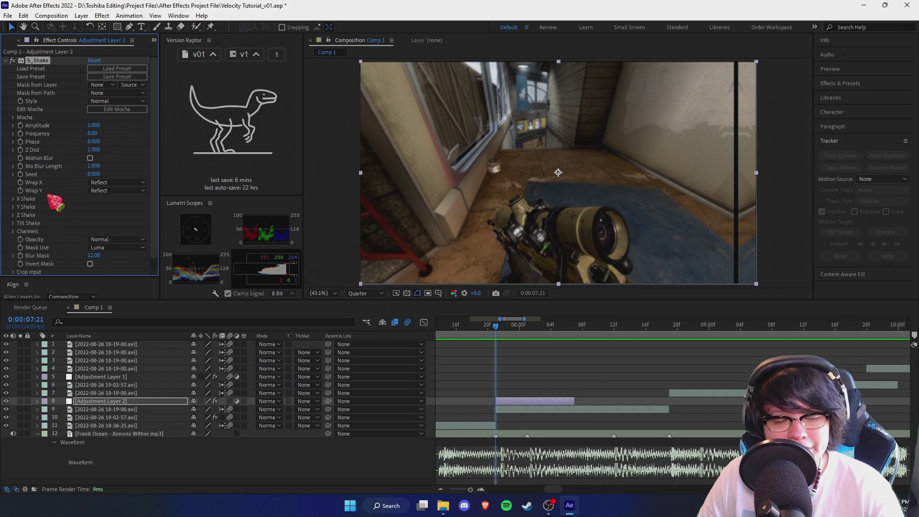
- Expand the X Shake settings, set the shake Frequency to 3 and enable the effect's Motion Blur
click(13, 199)
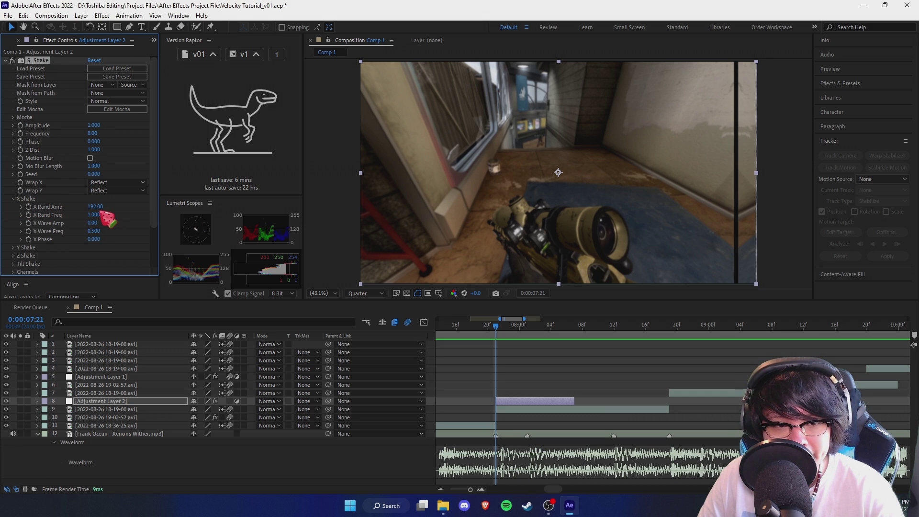
scroll(116, 212, down, 1)
scroll(113, 203, up, 1)
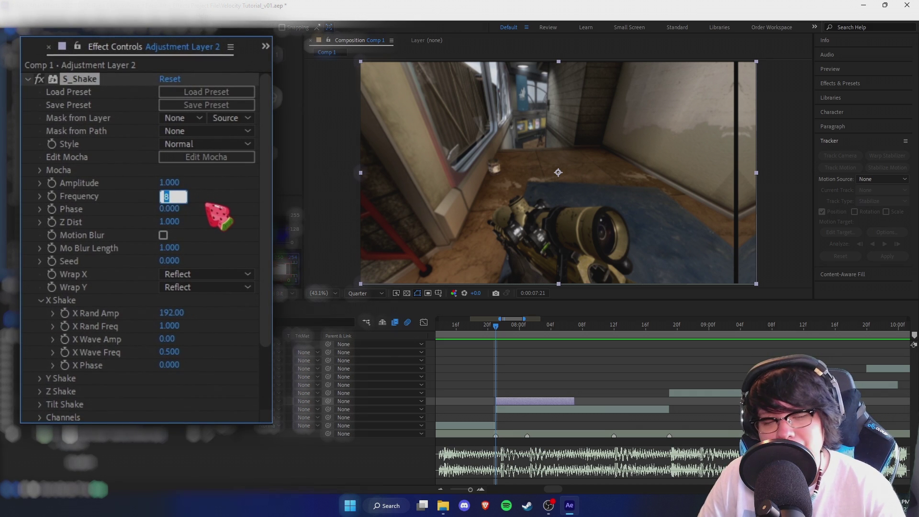
click(225, 225)
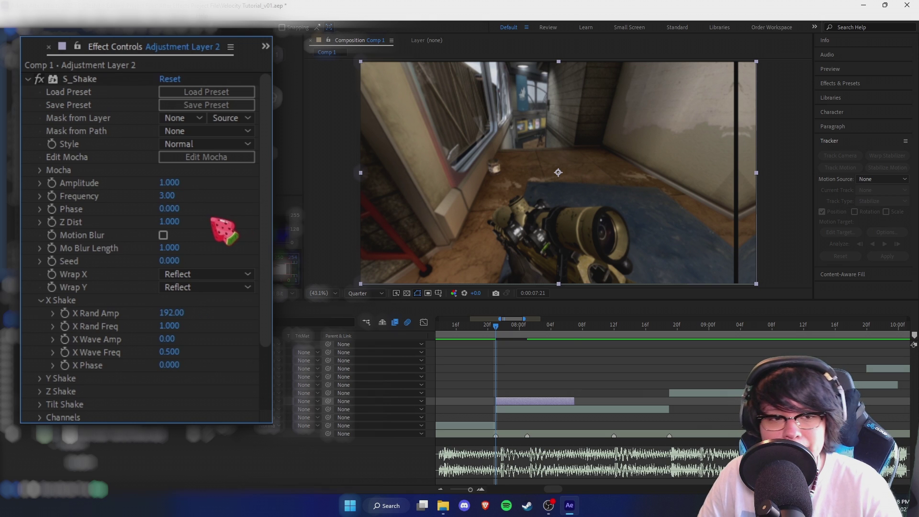
click(163, 236)
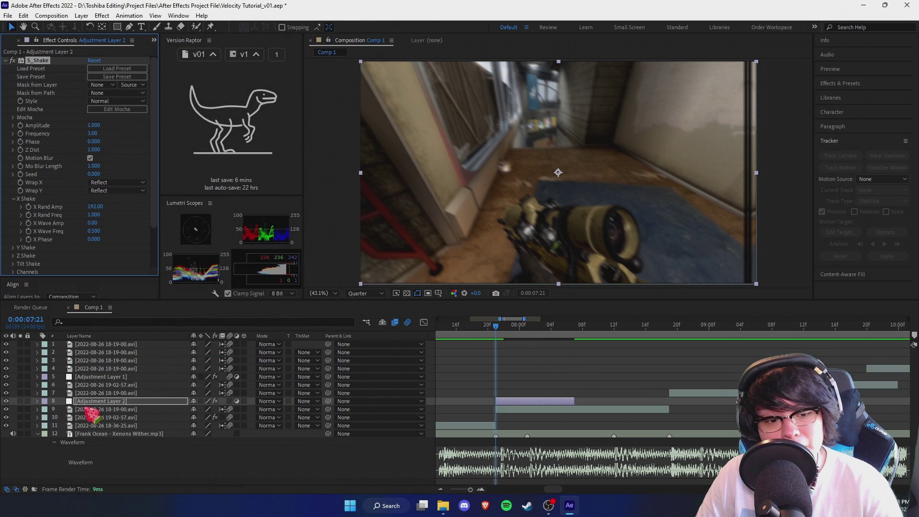
- Hide the shake adjustment layer and play back the section around it without the effect
click(6, 401)
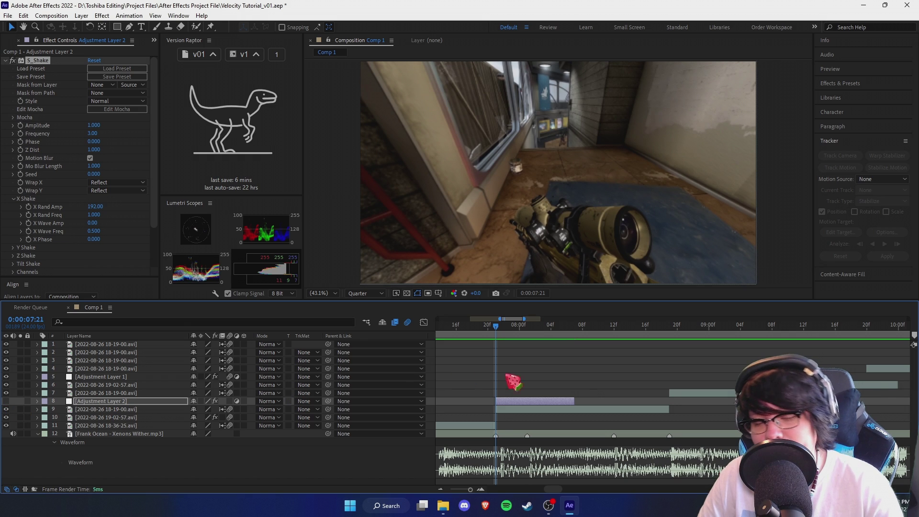
scroll(592, 377, down, 1)
mouse_move(560, 378)
mouse_down()
mouse_move(501, 376)
mouse_move(563, 373)
mouse_up()
click(468, 331)
scroll(498, 373, down, 1)
click(517, 329)
key(space)
scroll(565, 342, up, 1)
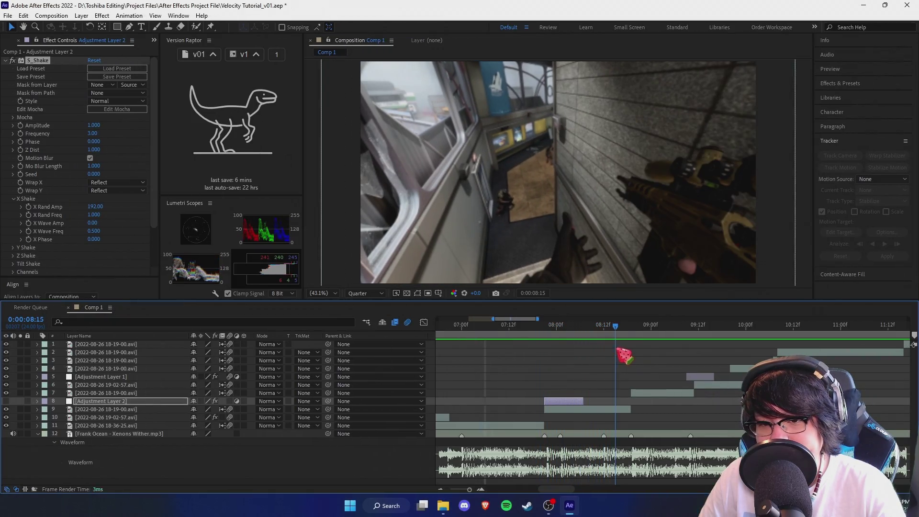
- Make the shake adjustment layer visible again and place the playhead within it at 0:00:08:01
drag(644, 350, 551, 360)
scroll(618, 372, up, 1)
click(501, 401)
drag(487, 328, 511, 343)
key(Page_Up)
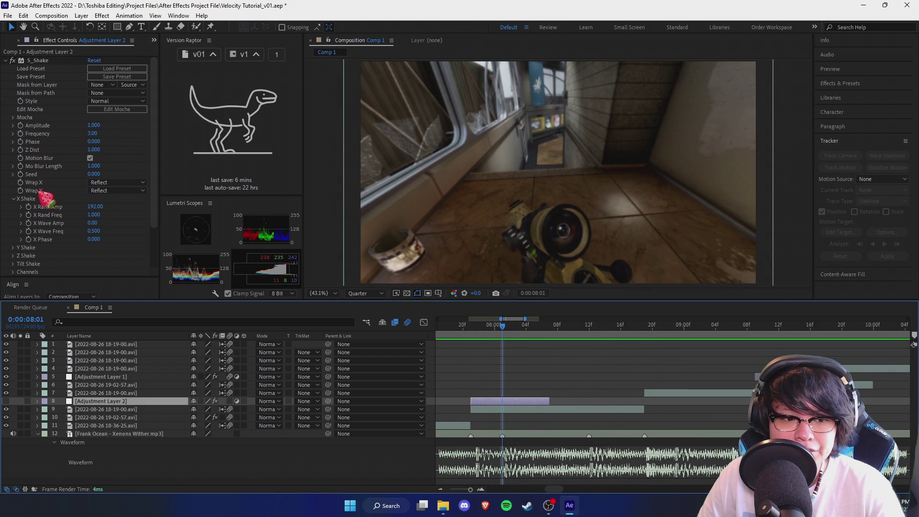
drag(537, 328, 506, 347)
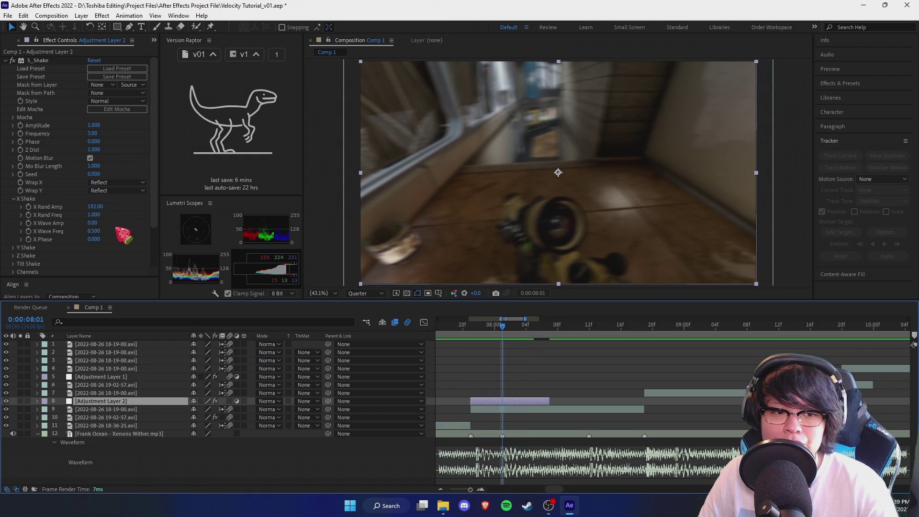
- Set the X Rand Amp of the shake to 68
drag(97, 209, 41, 208)
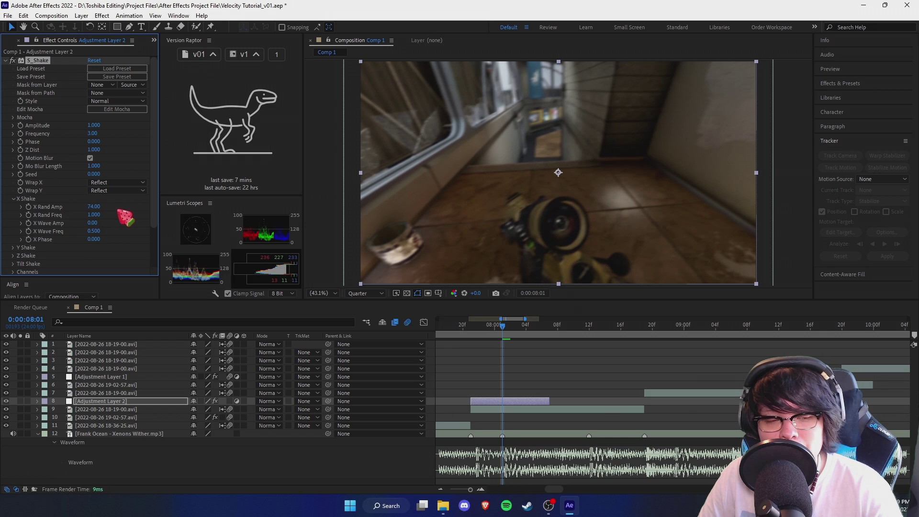
drag(97, 208, 94, 209)
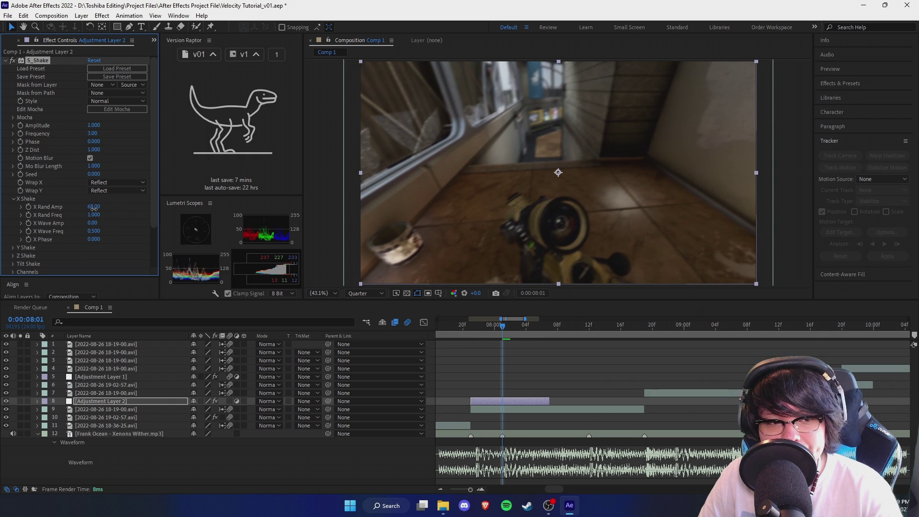
scroll(26, 261, down, 2)
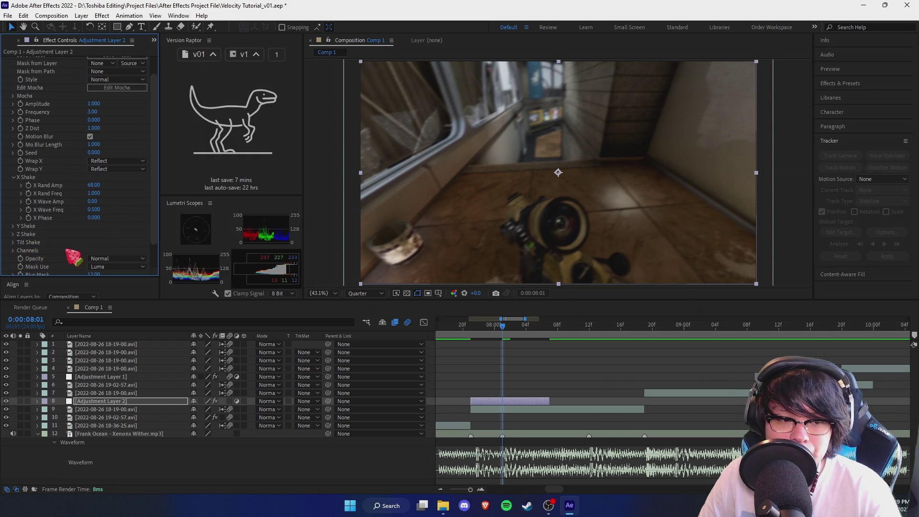
scroll(62, 247, down, 1)
scroll(31, 227, up, 2)
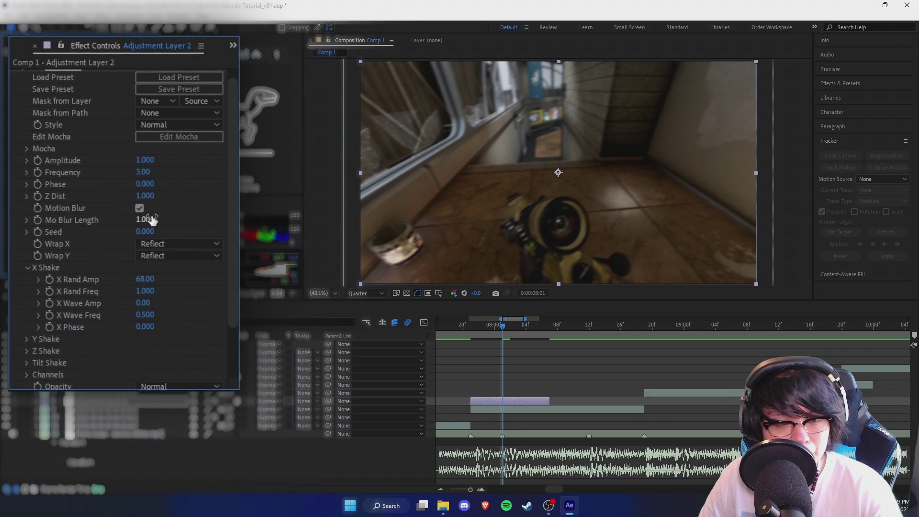
- Set the shake's Seed to 0.09
drag(92, 167, 99, 168)
drag(157, 238, 172, 238)
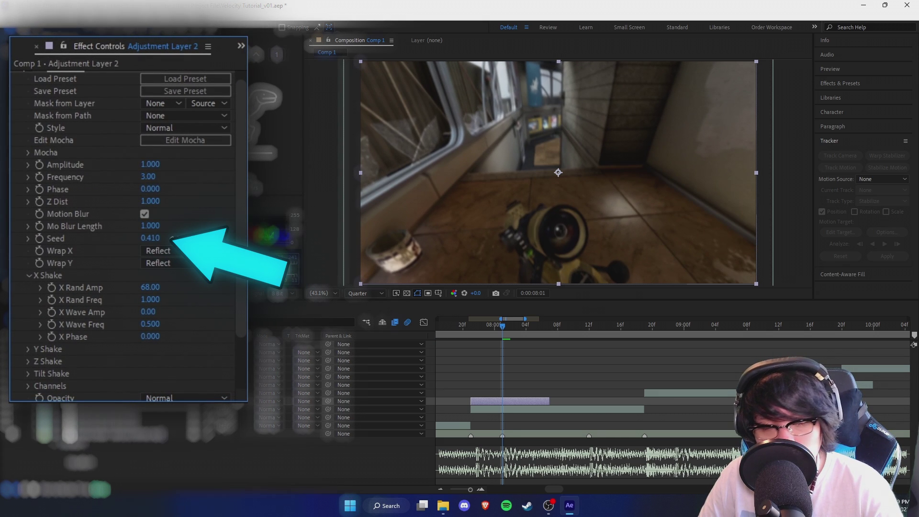
drag(98, 239, 64, 244)
drag(158, 240, 155, 241)
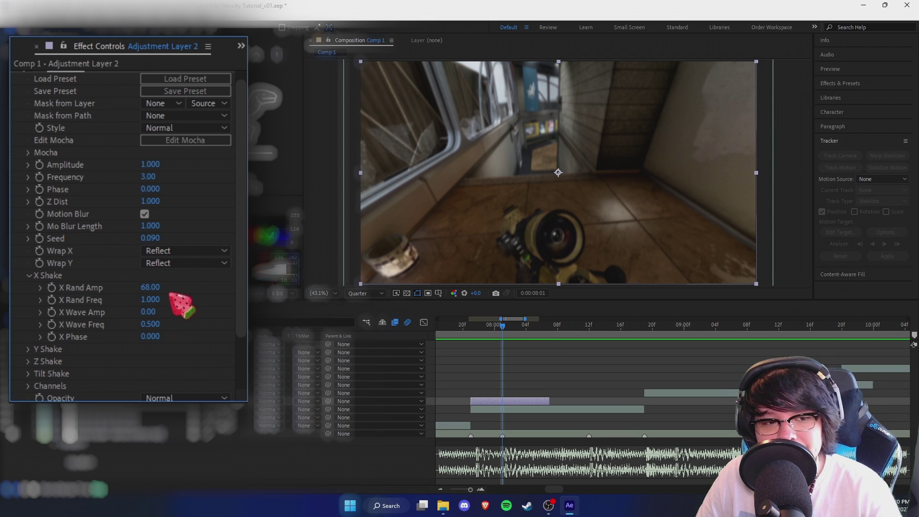
- Try an exaggerated X Rand Amp of 361 and a higher X Rand Freq, undoing each change
drag(152, 287, 4, 269)
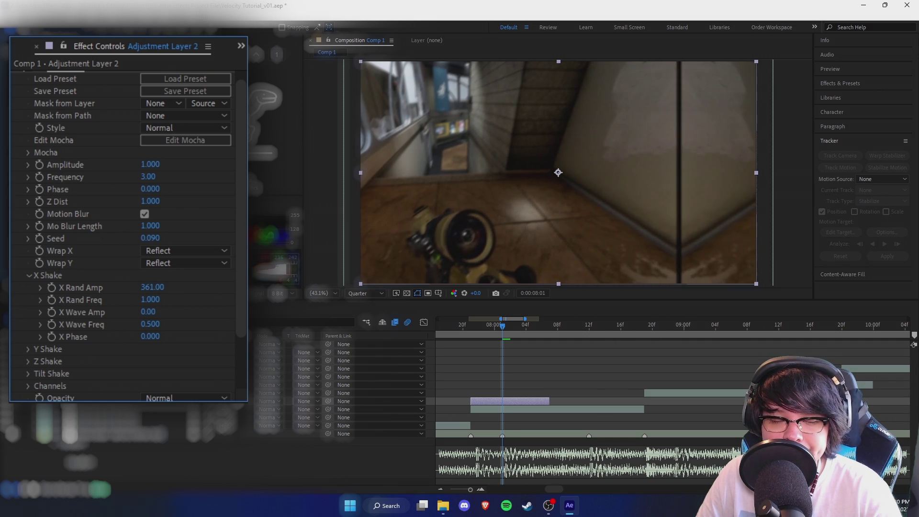
key(ctrl+z)
drag(151, 300, 282, 300)
key(ctrl+z)
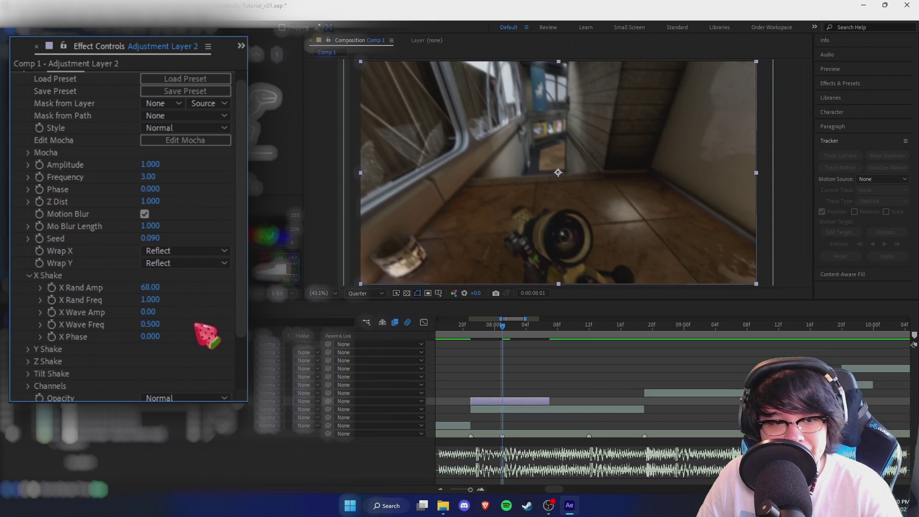
- Expand the Y Shake settings, try a Y Rand Amp of 327 and undo it
scroll(143, 315, down, 1)
click(27, 317)
drag(146, 330, 240, 331)
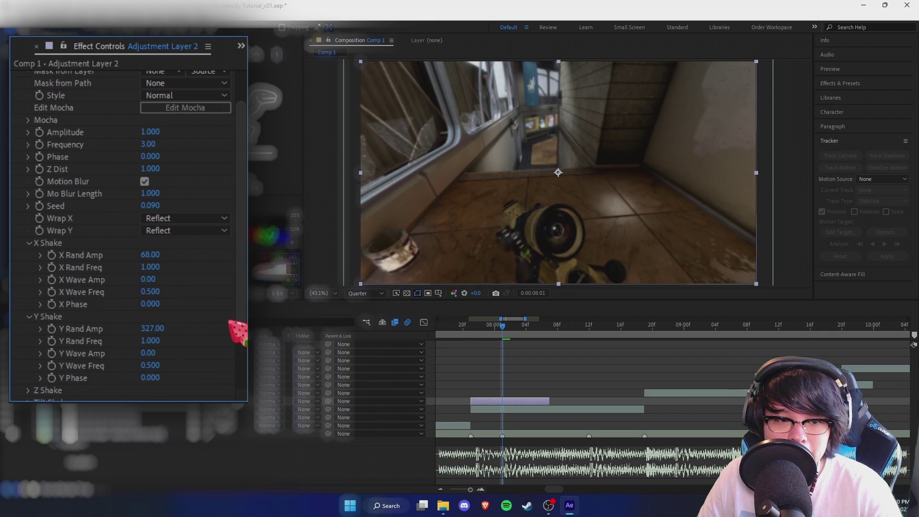
key(ctrl+z)
- In the Z Shake settings, set Z Rand Amp to 21 and Z Rand Freq to 0.5, and preview from 0:00:07:20
scroll(205, 324, down, 1)
scroll(234, 326, down, 1)
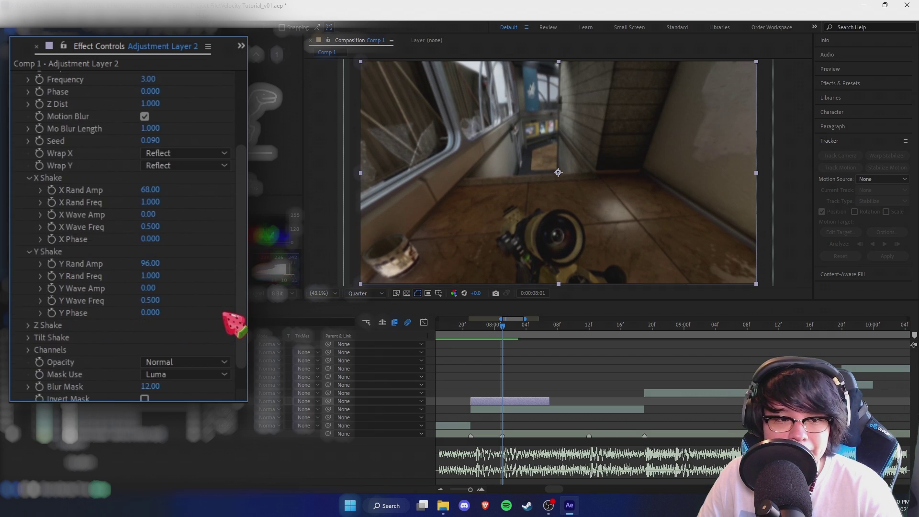
scroll(235, 326, down, 1)
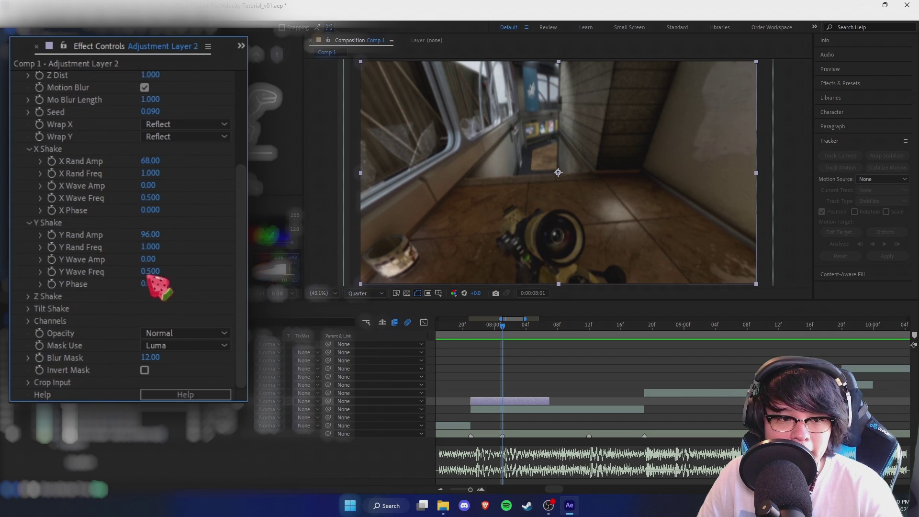
click(28, 297)
scroll(182, 325, down, 1)
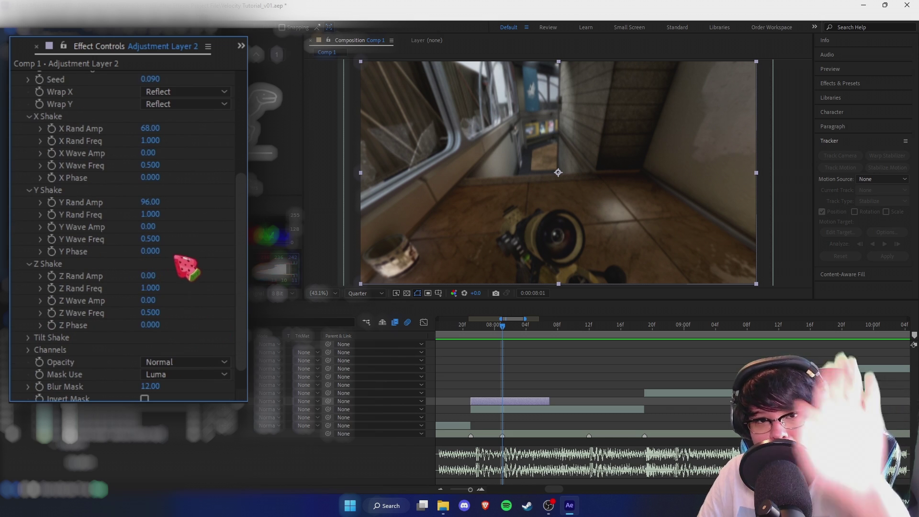
drag(153, 276, 173, 275)
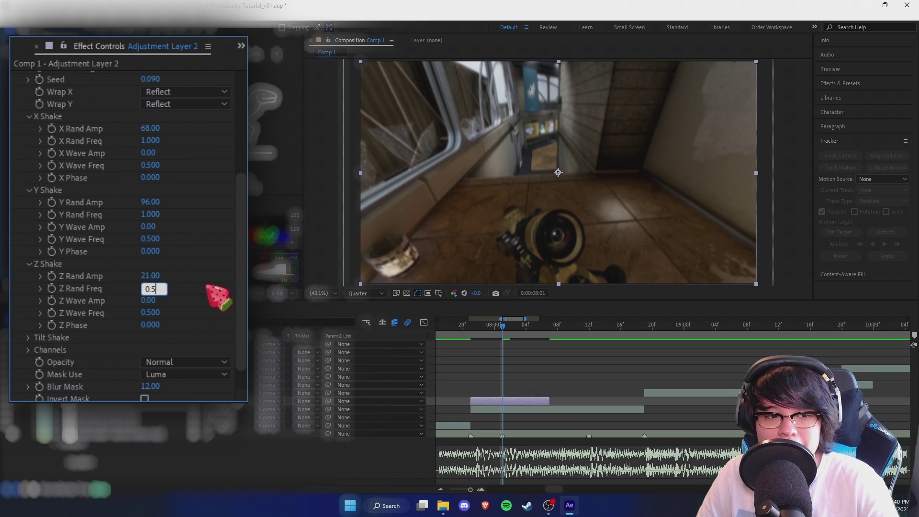
key(Return)
click(463, 327)
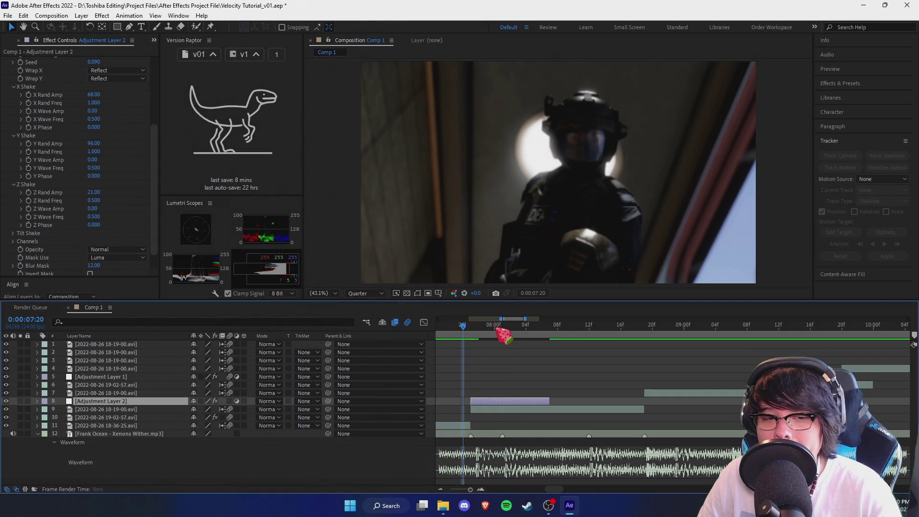
key(space)
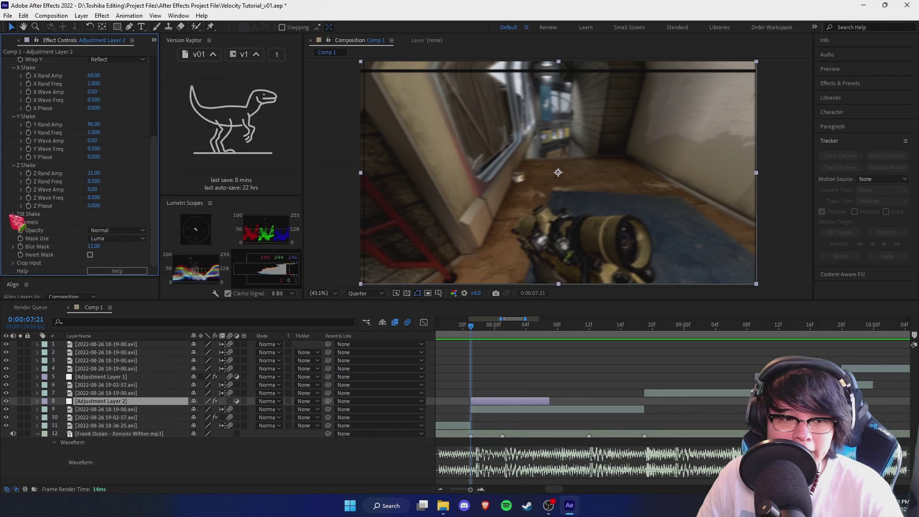
- Expand the Tilt Shake settings, set Tilt Rand Amp to 6 and review the S_Shake parameters
click(13, 214)
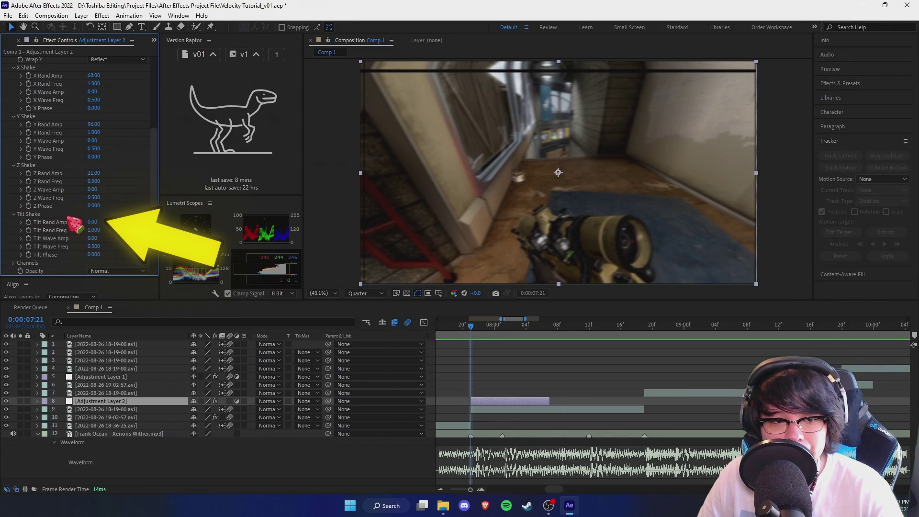
drag(94, 224, 97, 224)
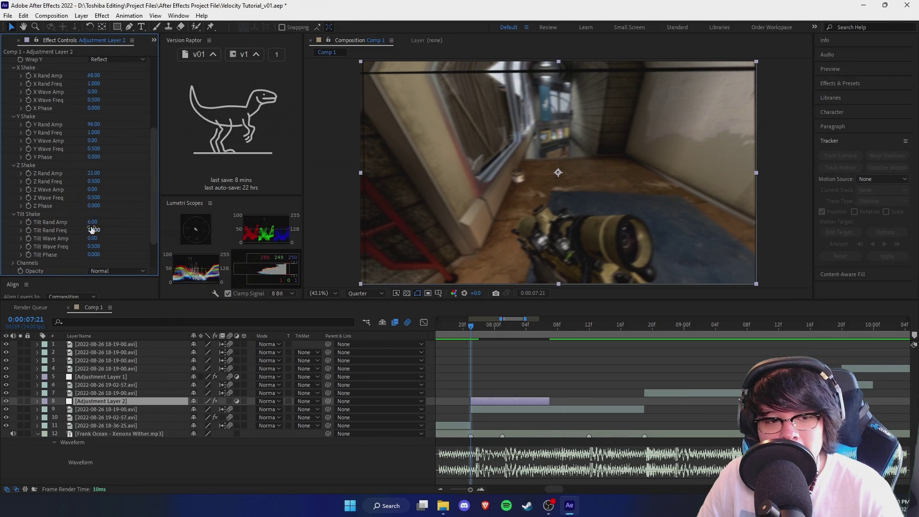
drag(153, 231, 153, 124)
scroll(114, 88, down, 6)
scroll(113, 88, up, 6)
drag(126, 153, 163, 267)
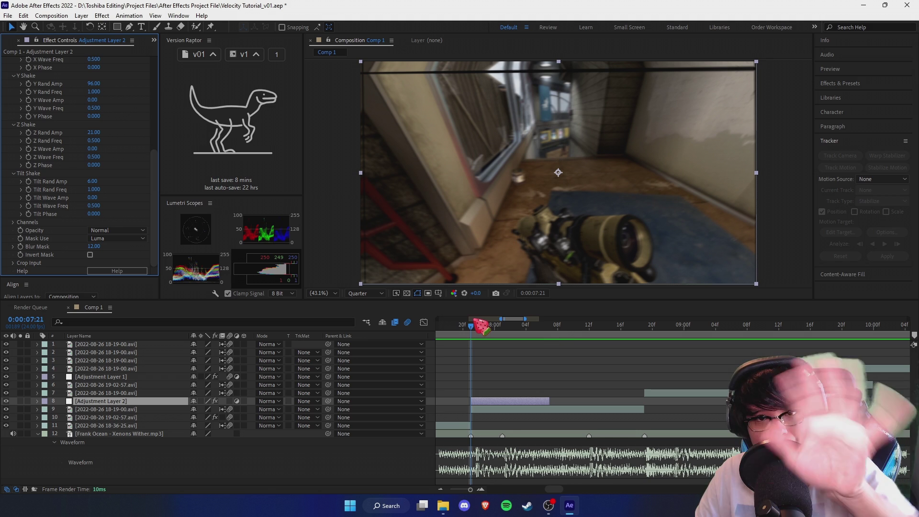
- Preview the shake from about 0:00:07:20
click(467, 331)
key(space)
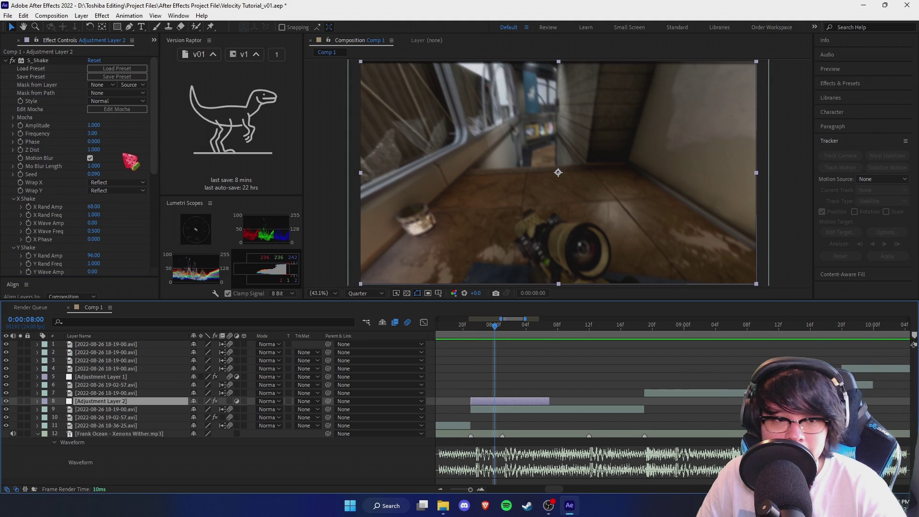
- Try an S_Shake Amplitude of 0.5 and a Z Dist of 2.731, undoing each change
drag(104, 132, 35, 126)
click(94, 125)
text(.5)
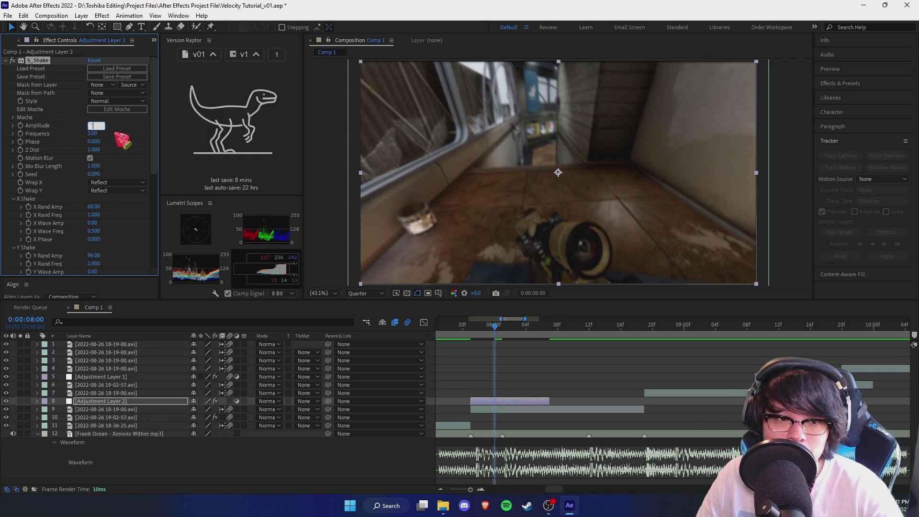
click(115, 135)
key(Return)
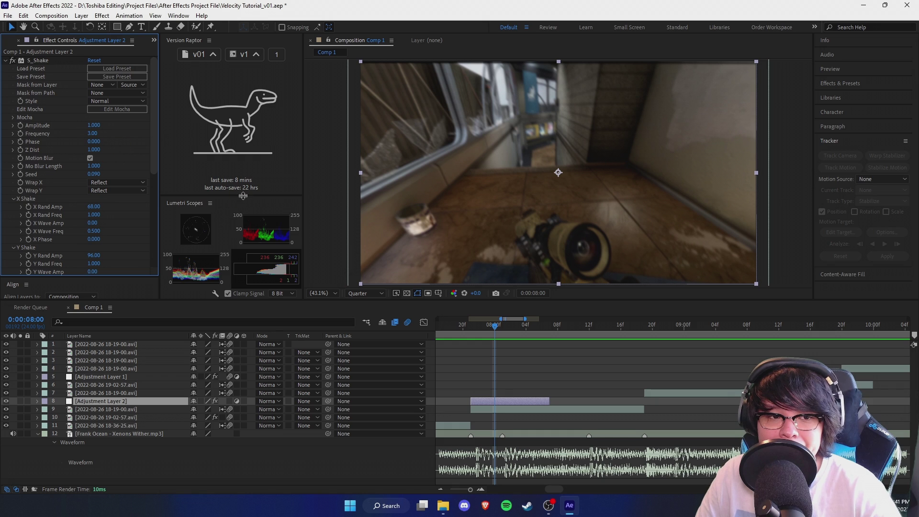
drag(94, 150, 189, 165)
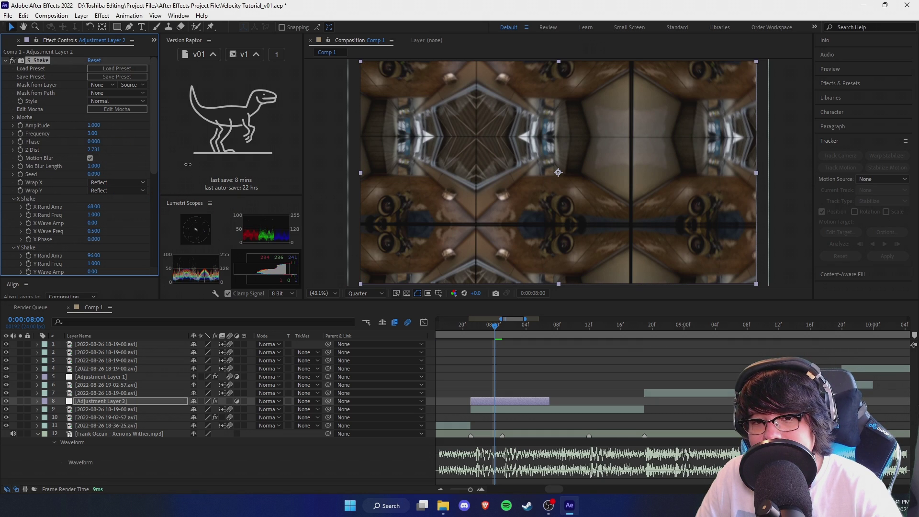
key(ctrl+z)
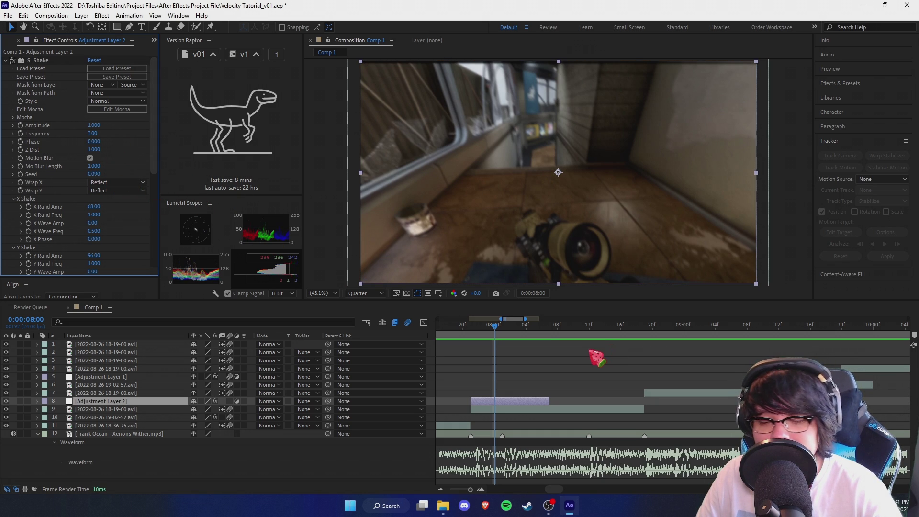
- Extend the end of Adjustment Layer 2 to about 0:00:08:11 and scrub back to 0:00:07:23
click(568, 411)
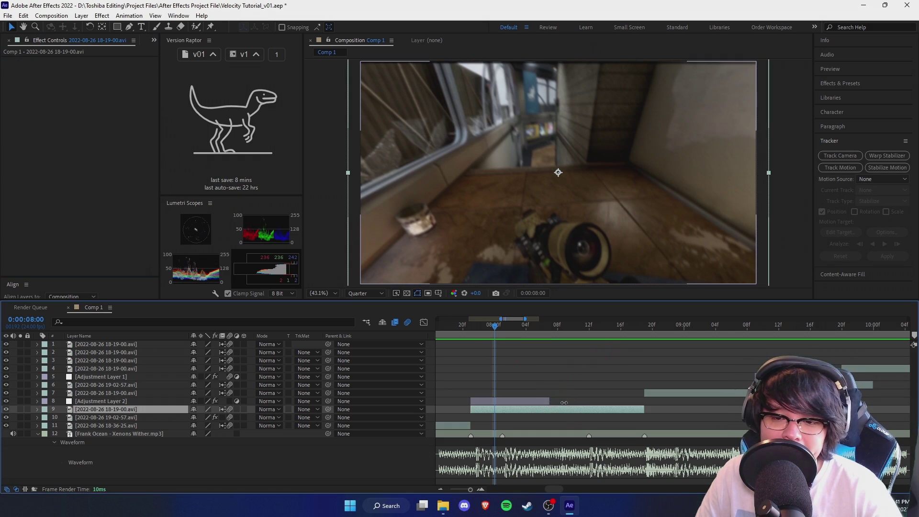
drag(549, 401, 581, 402)
drag(495, 325, 561, 373)
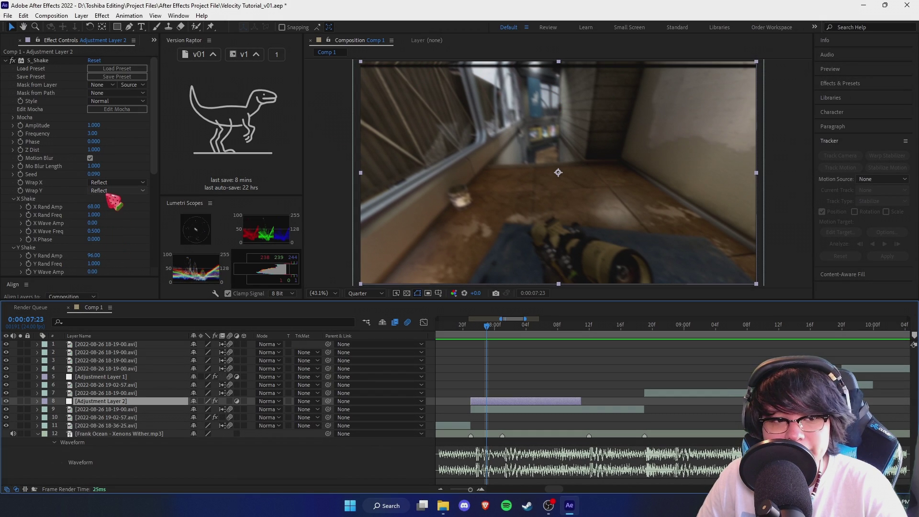
- Examine the wrapping choices offered for Wrap X and Wrap Y in S_Shake
click(111, 183)
click(77, 196)
click(111, 190)
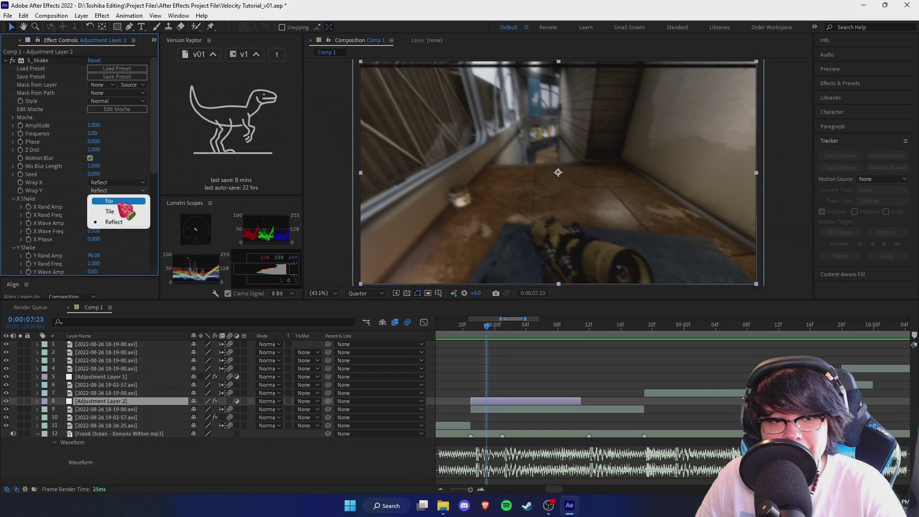
click(117, 209)
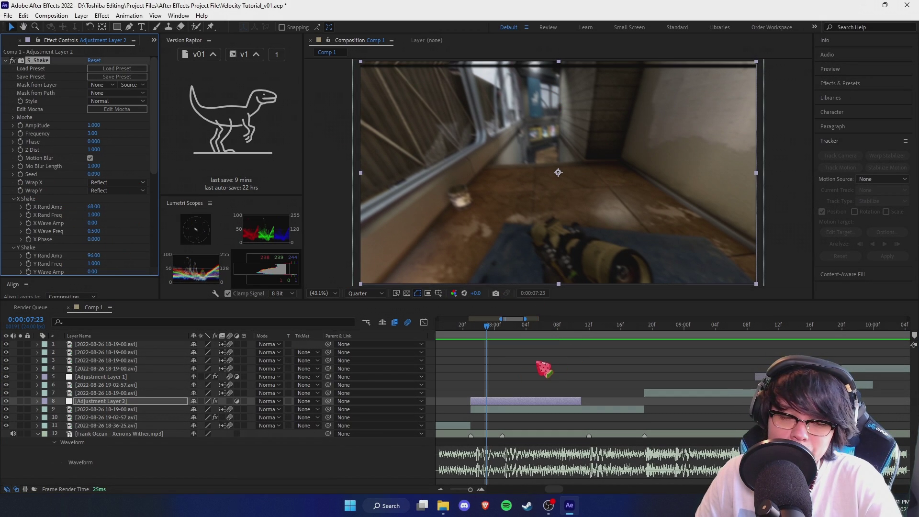
- Check the animated properties of the gameplay clip beneath Adjustment Layer 2, collapse them and reselect the adjustment layer
click(546, 411)
key(u)
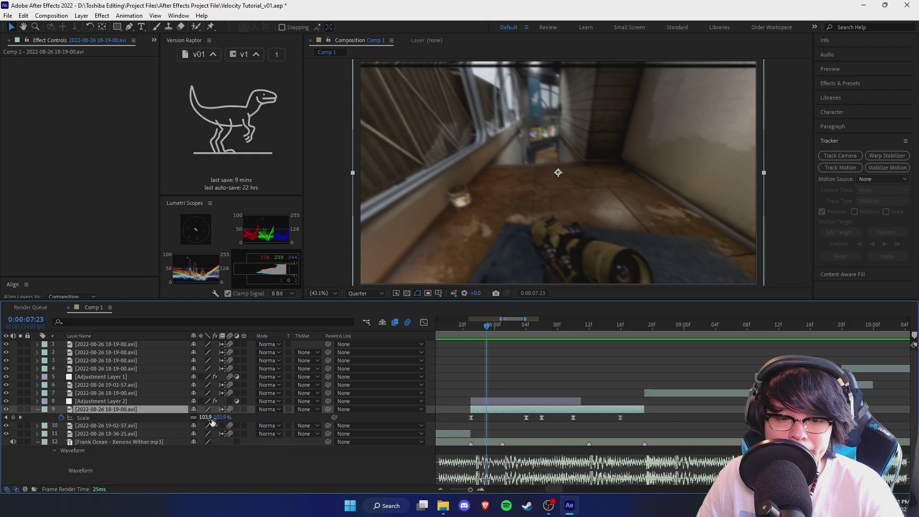
key(u)
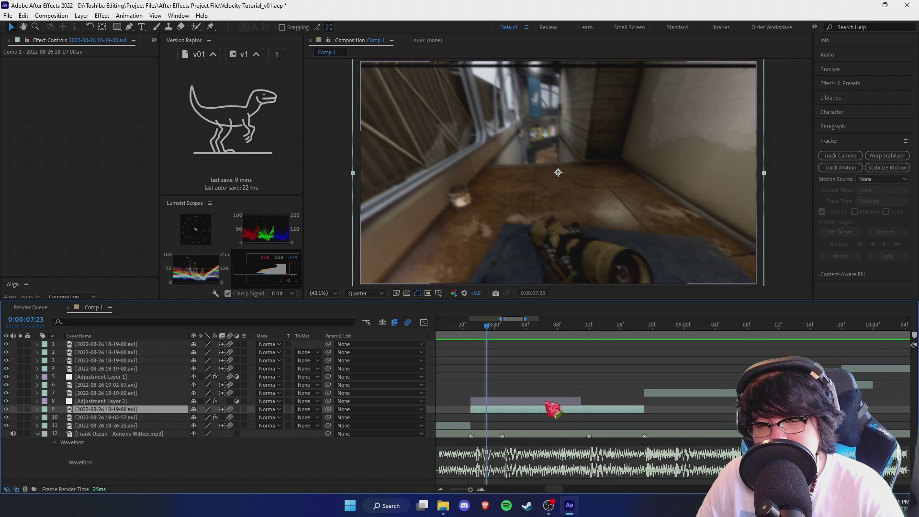
click(557, 403)
click(530, 410)
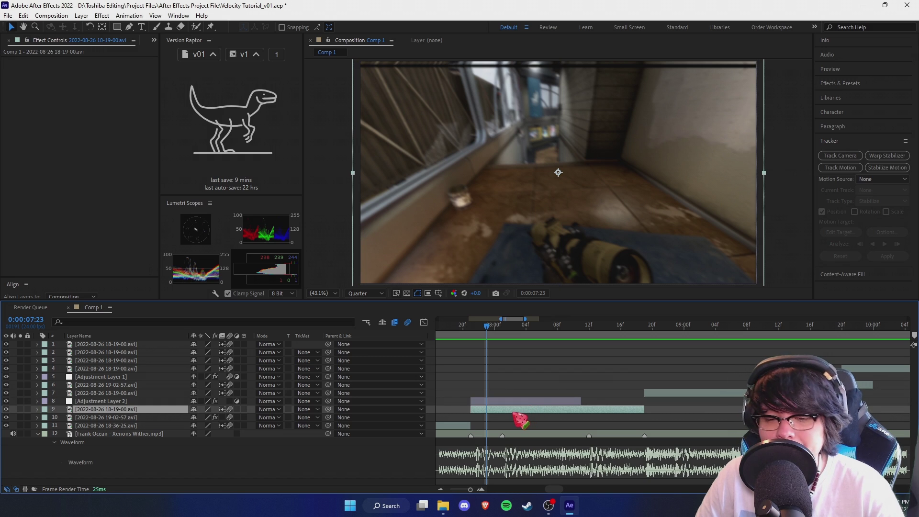
click(522, 402)
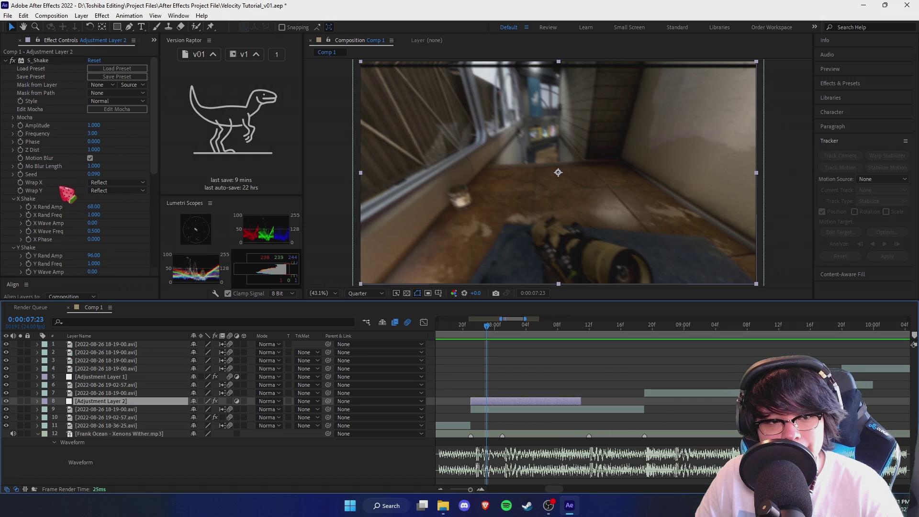
- Recheck the S_Shake Wrap X and Wrap Y options, leaving both on Reflect
click(116, 185)
click(52, 188)
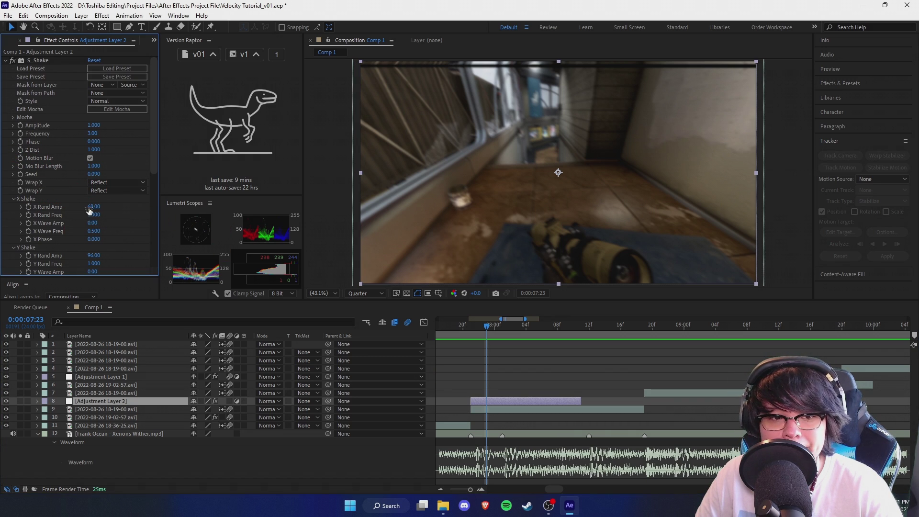
click(115, 183)
click(117, 214)
click(117, 191)
click(180, 203)
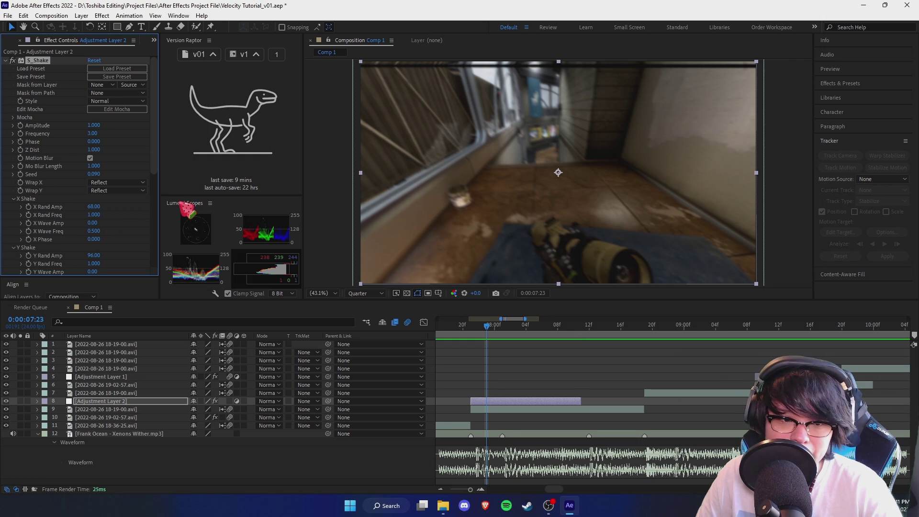
- Apply the CC RepeTile effect to the gameplay clip directly beneath Adjustment Layer 2
click(529, 409)
key(ctrl+space)
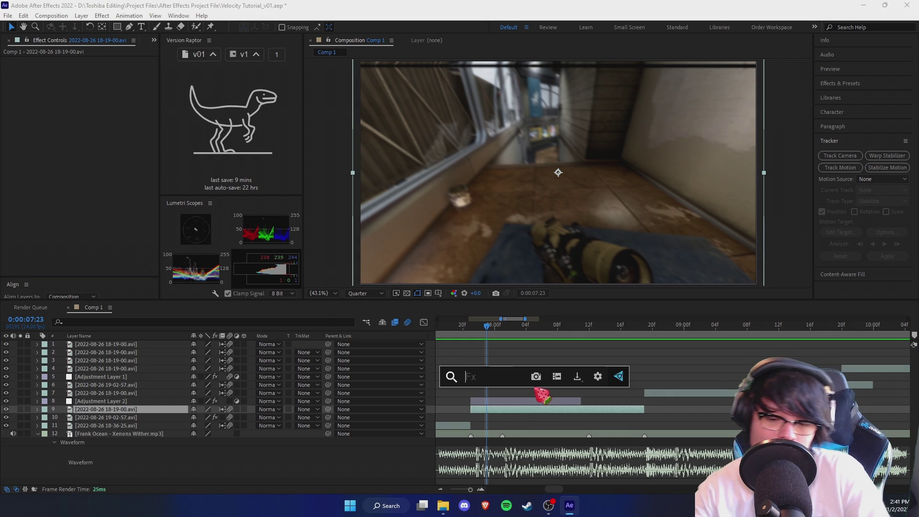
text(rep)
click(543, 398)
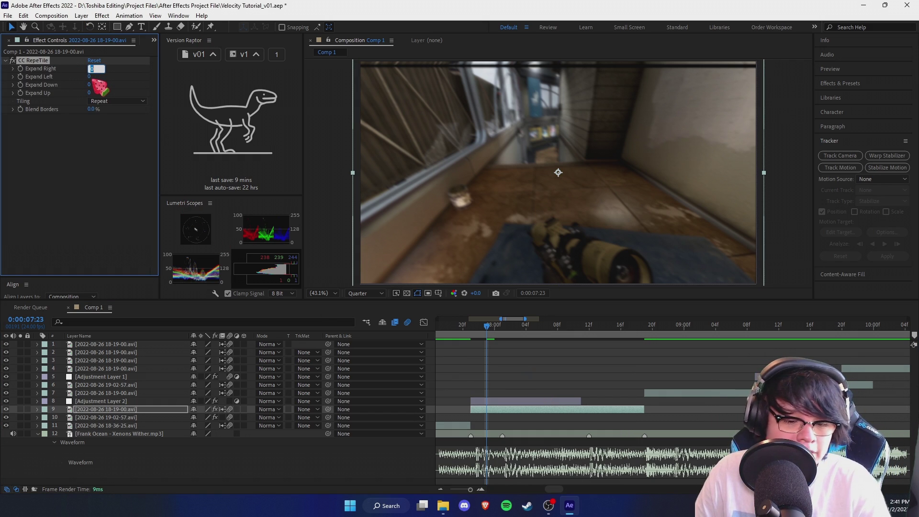
- Set CC RepeTile's Expand Right, Left, Down and Up to 222 each and its Tiling to Checker Flip V
text(222)
key(Tab)
text(222)
key(Tab)
text(222)
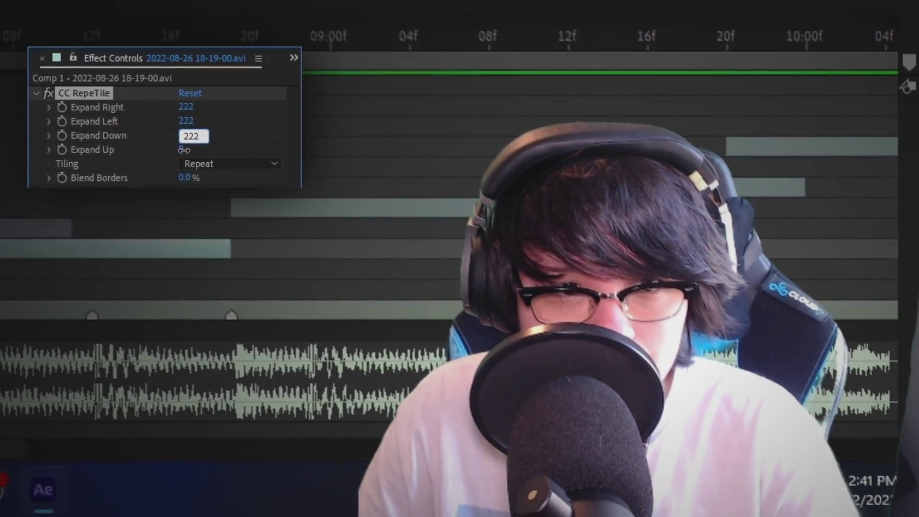
key(Tab)
text(222)
key(Return)
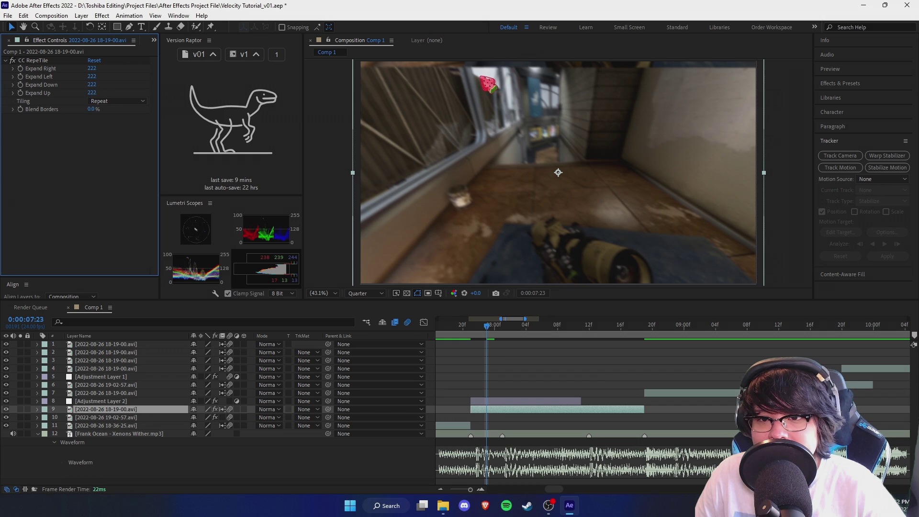
click(116, 102)
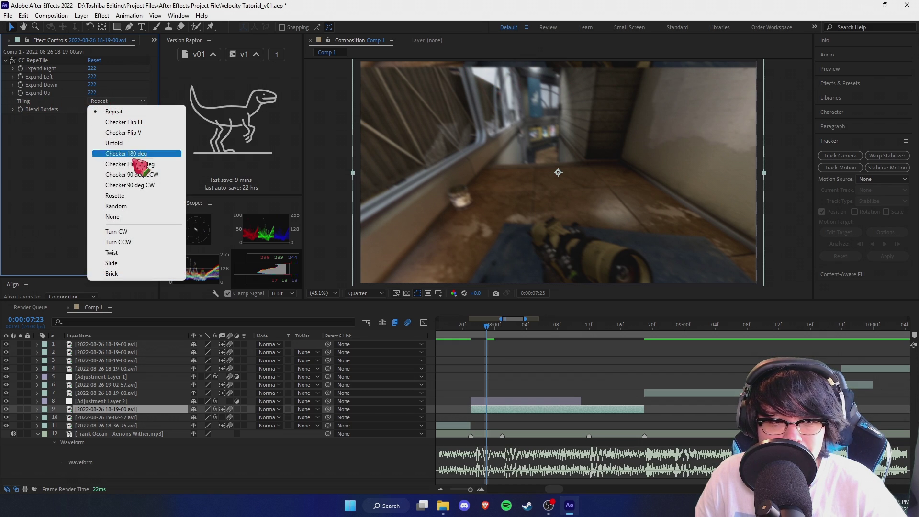
click(144, 132)
- Select Adjustment Layer 2 and preview the edit from 0:00:07:16
click(571, 402)
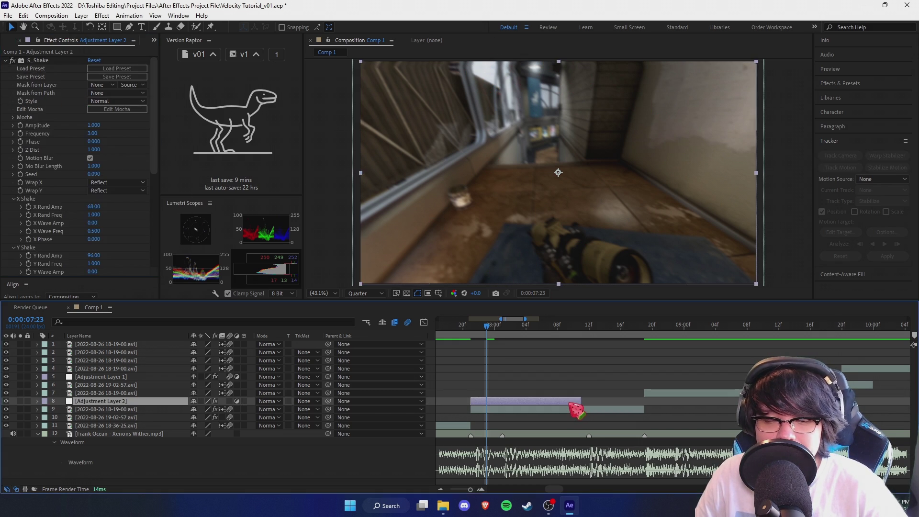
scroll(543, 348, down, 3)
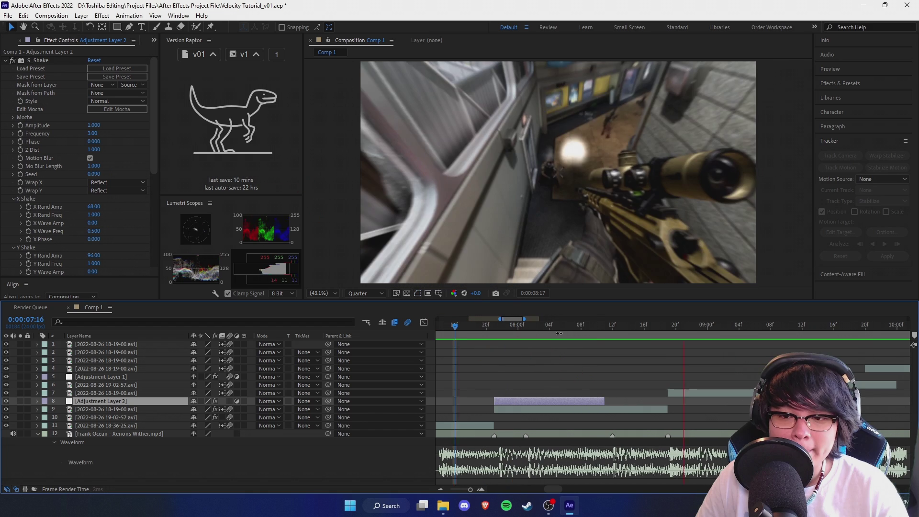
key(space)
click(556, 327)
- Set the S_Shake Frequency to 2
click(91, 136)
text(2)
key(Return)
- Keyframe the S_Shake Amplitude from 1 at 0:00:08:01 to 0 at 0:00:08:11 and ease both keyframes
click(20, 126)
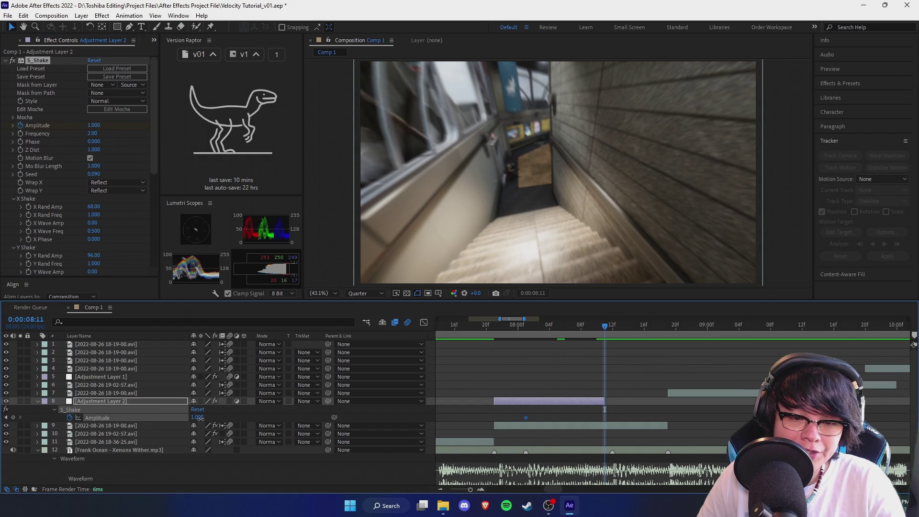
click(200, 418)
text(0)
key(Return)
click(586, 413)
drag(621, 414, 485, 421)
- Inspect the Amplitude curve in the Graph Editor and preview the fading shake from 0:00:07:16
drag(608, 331, 613, 375)
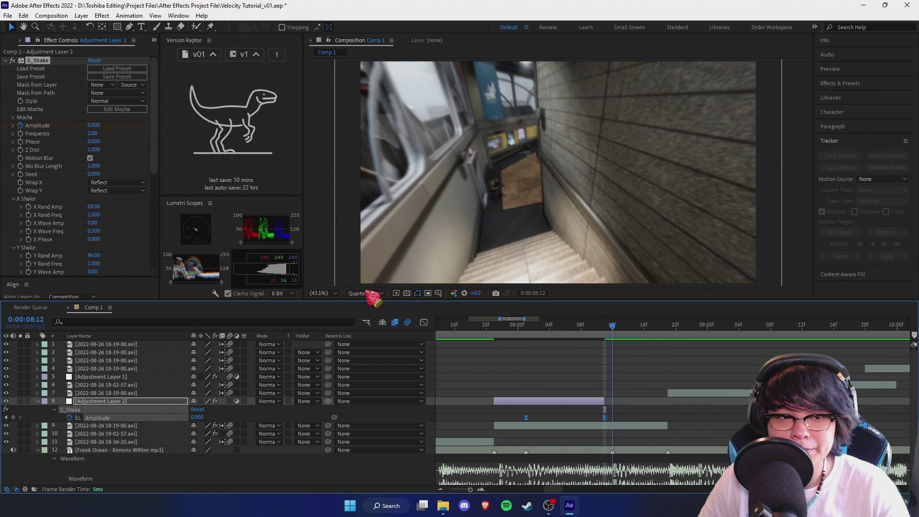
click(424, 323)
click(565, 359)
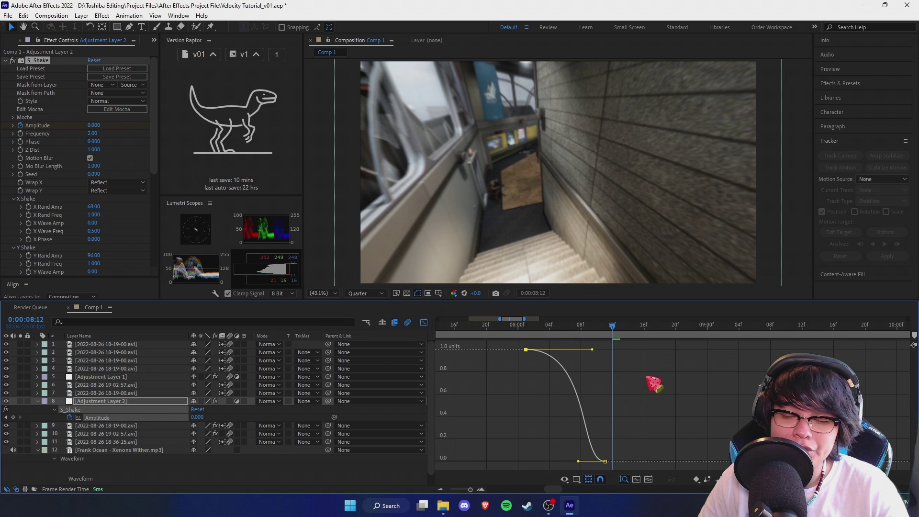
click(463, 330)
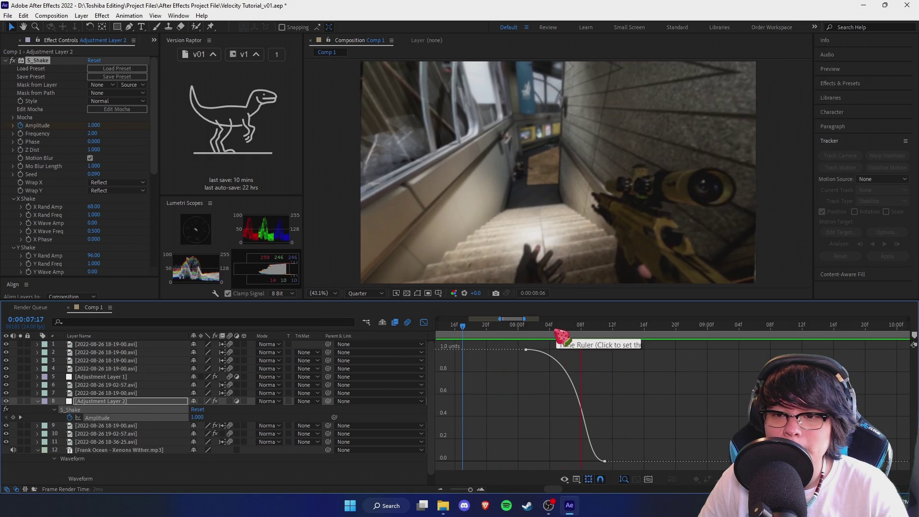
click(458, 330)
key(space)
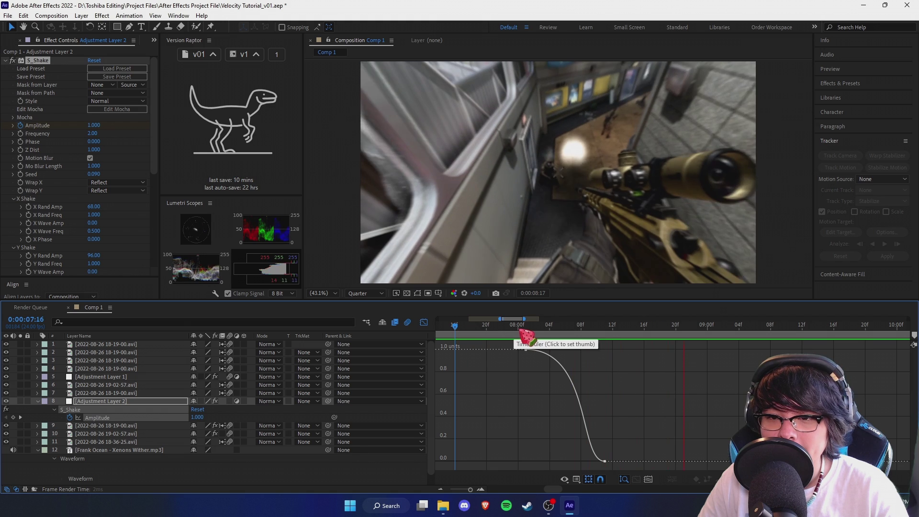
- Set the first Amplitude keyframe at 0:00:08:01 to 0.696 and check its curve in the Graph Editor
click(518, 330)
click(424, 323)
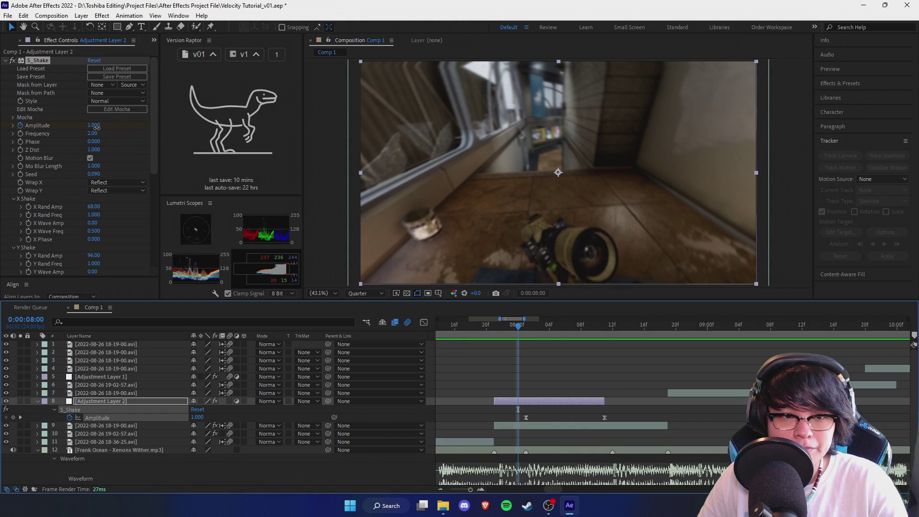
click(94, 126)
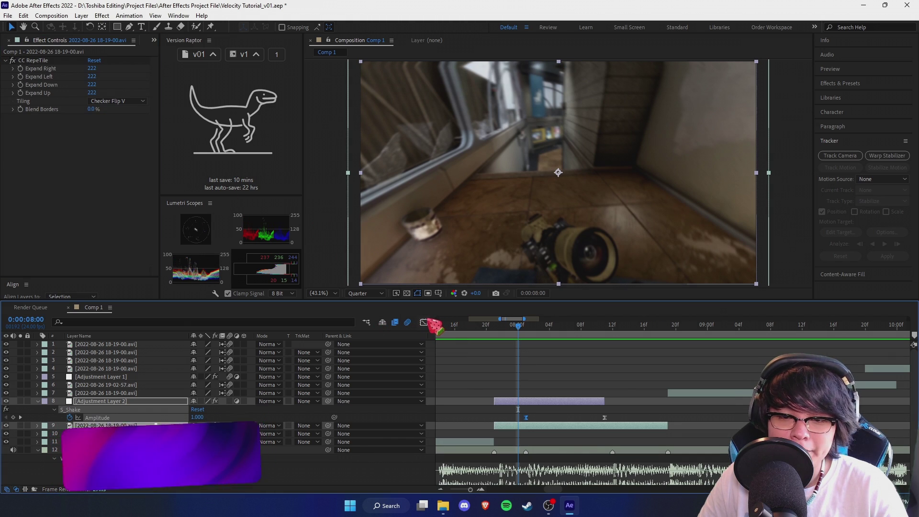
click(424, 322)
click(526, 327)
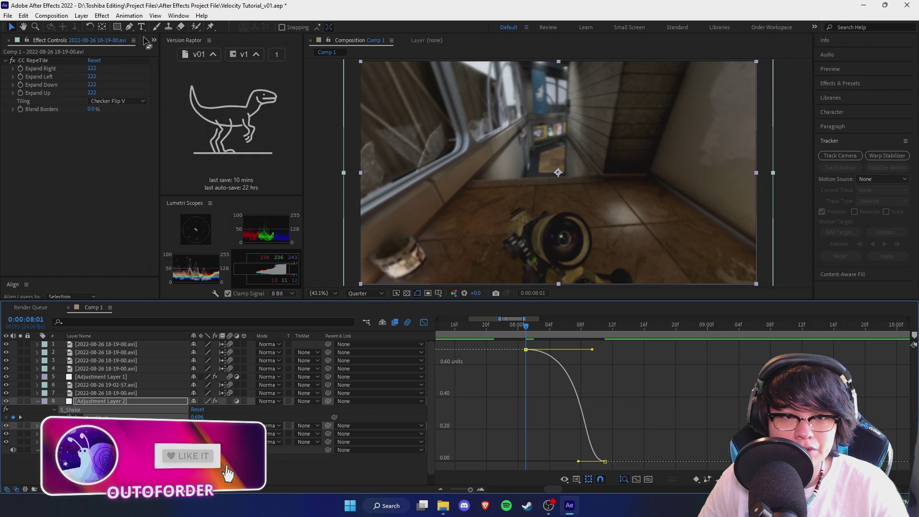
click(424, 322)
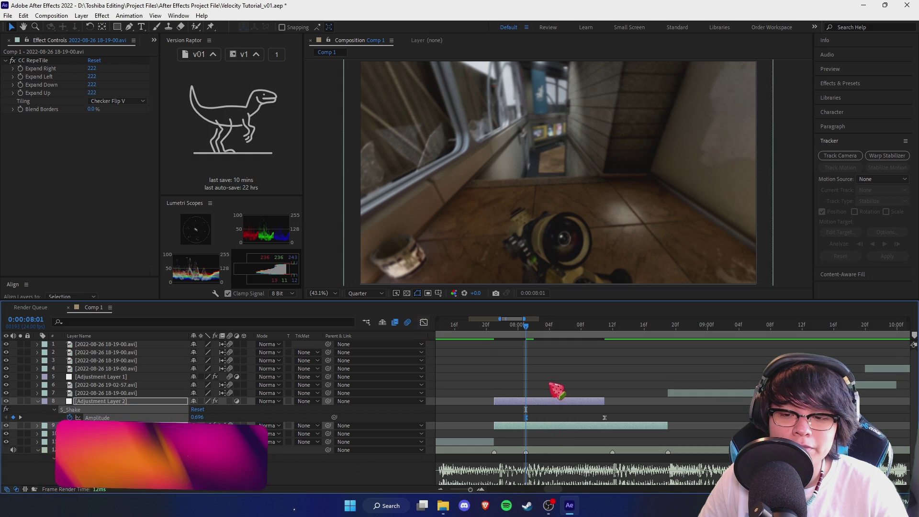
- Set the S_Shake Frequency on Adjustment Layer 2 to 1.4 and preview the shake
click(550, 384)
click(547, 401)
click(92, 134)
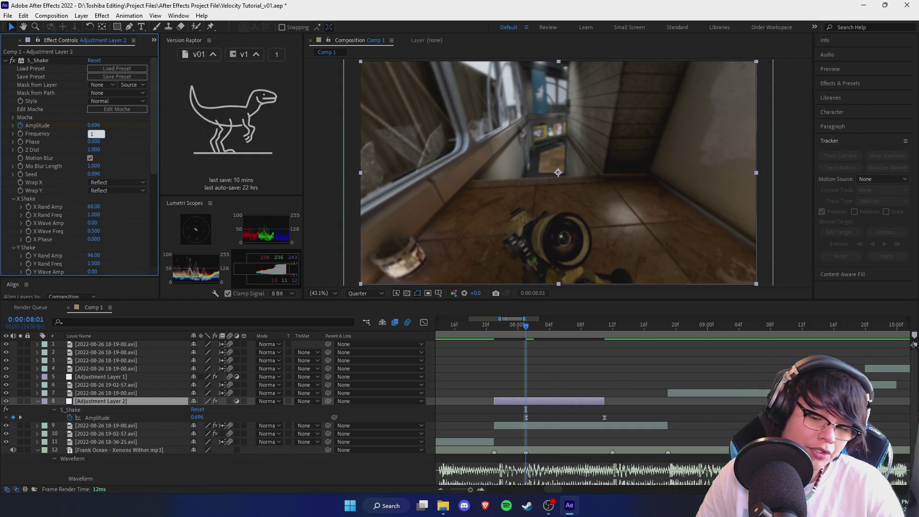
text(1.4)
key(Return)
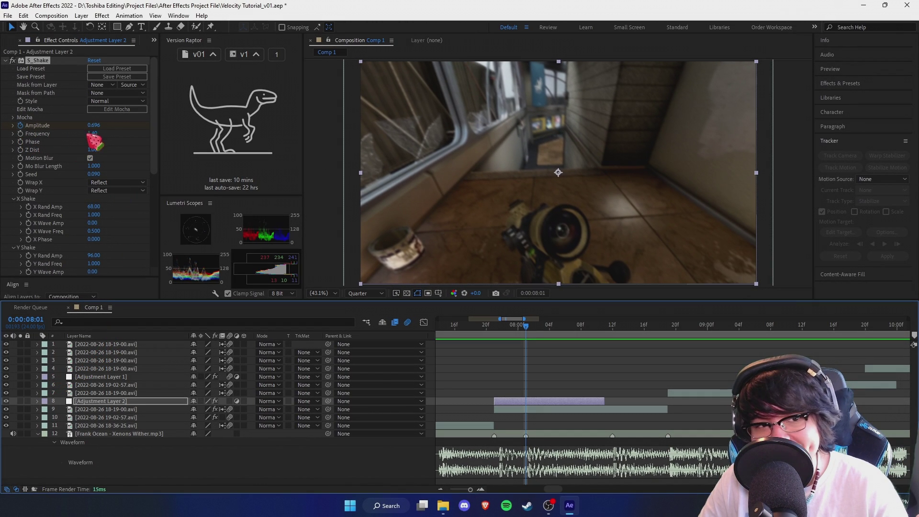
key(space)
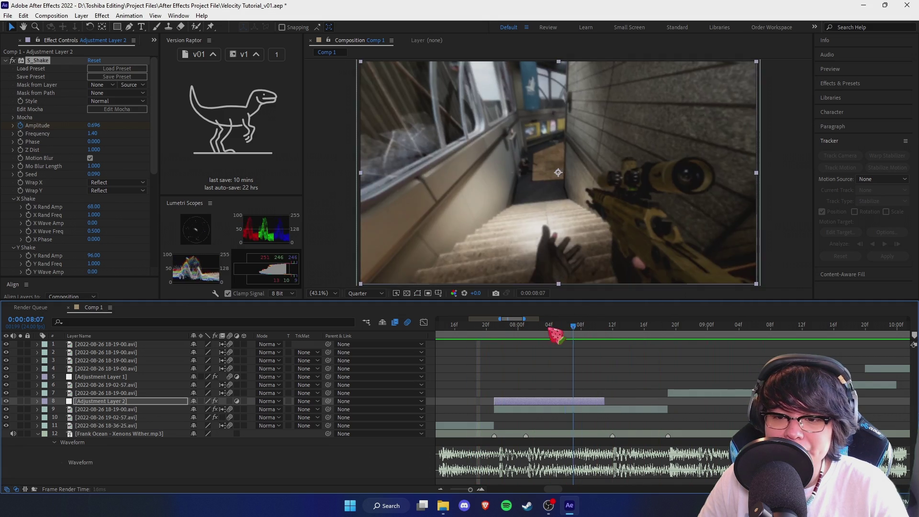
- Add an adjustment layer above the gameplay clip that starts at 0:00:08:19, removing the portion before that time
click(669, 326)
drag(709, 352, 658, 385)
click(631, 401)
key(ctrl+alt+y)
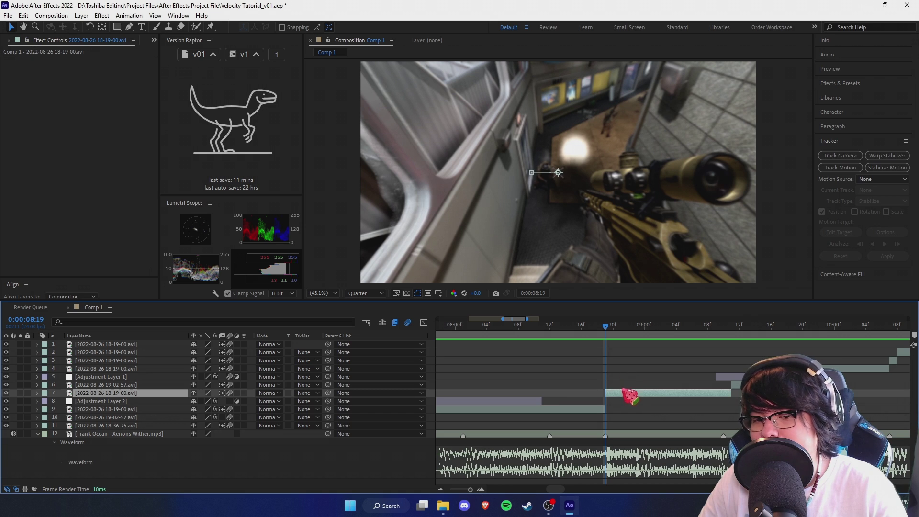
key(ctrl+shift+d)
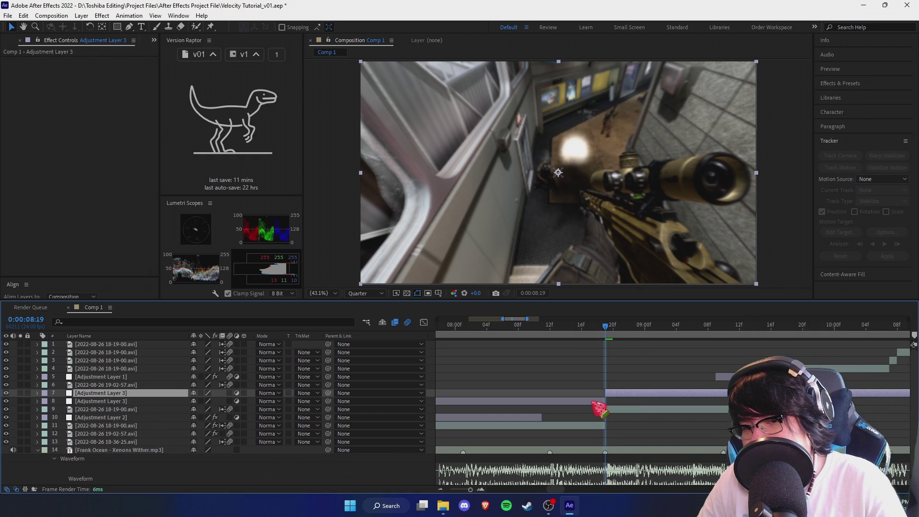
click(593, 400)
key(Delete)
- Cut Adjustment Layer 3 at about 0:00:09:05 and delete the remainder after the cut
drag(641, 326, 676, 327)
click(704, 394)
key(ctrl+shift+d)
key(Delete)
scroll(690, 383, down, 1)
drag(688, 384, 604, 393)
- Preview the section from 0:00:07:18 and extend the start of Adjustment Layer 3 back to 0:00:08:17
click(469, 328)
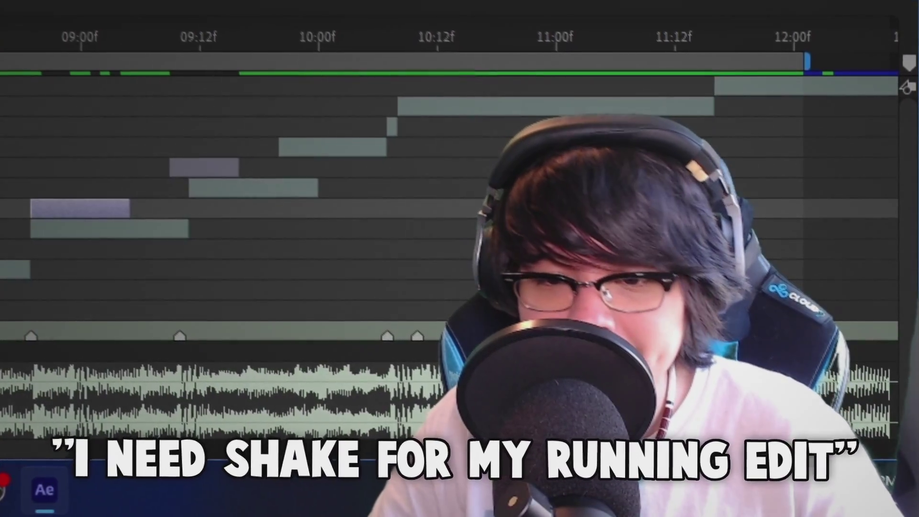
mouse_move(486, 328)
mouse_down()
mouse_move(547, 330)
mouse_move(484, 334)
mouse_up()
scroll(595, 366, up, 1)
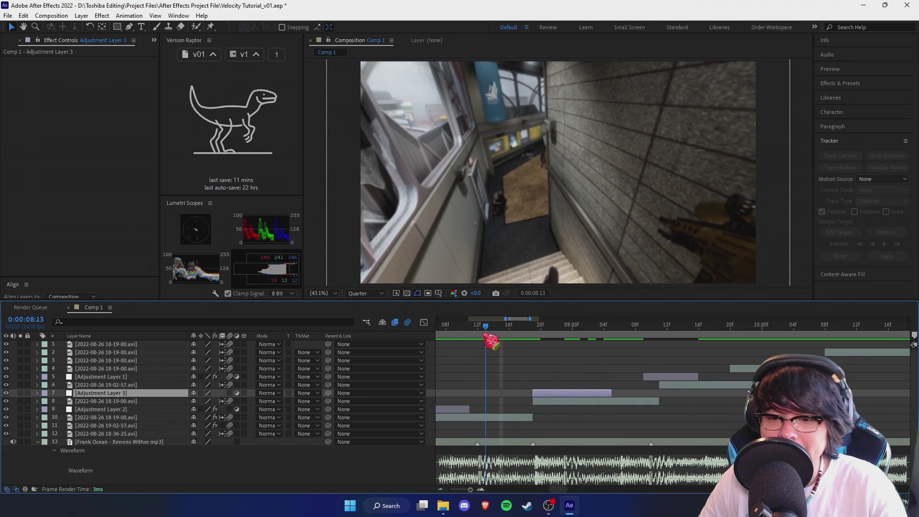
scroll(585, 381, down, 2)
click(456, 332)
key(space)
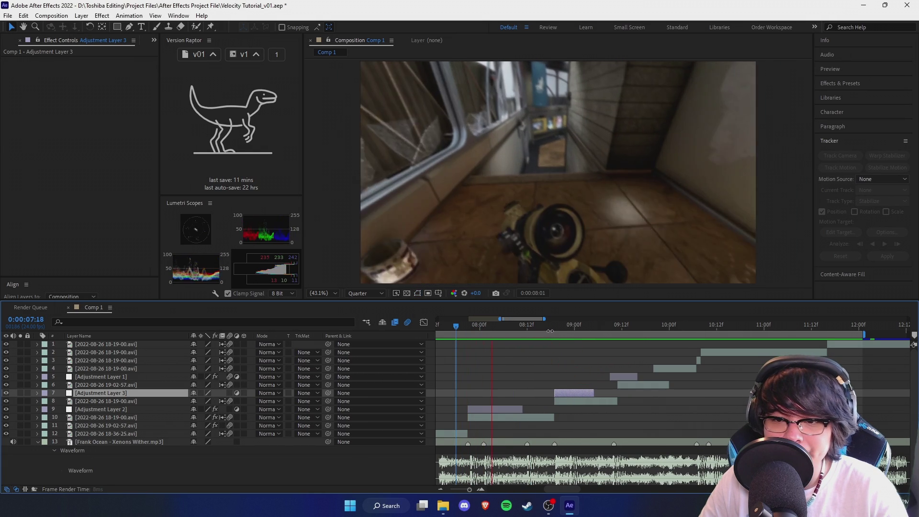
drag(537, 392, 519, 391)
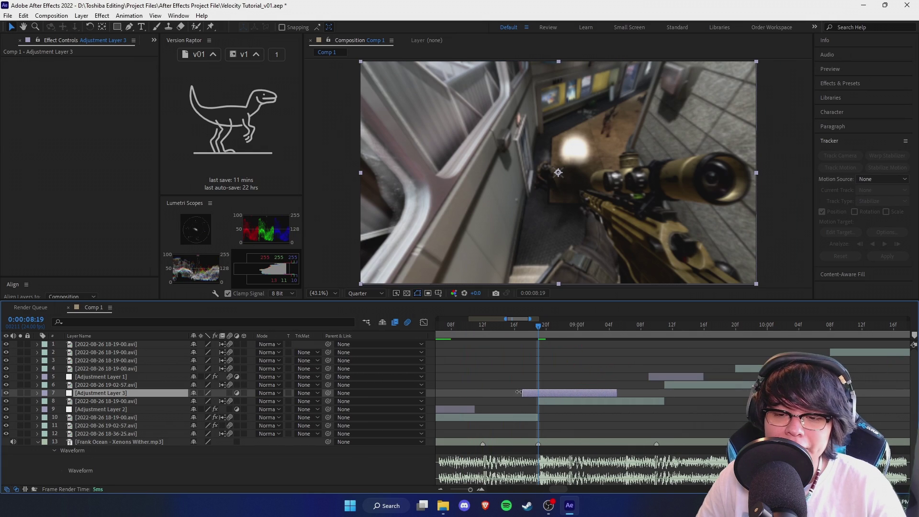
- Apply the S_Shake effect to Adjustment Layer 3 with Motion Blur enabled
key(ctrl+space)
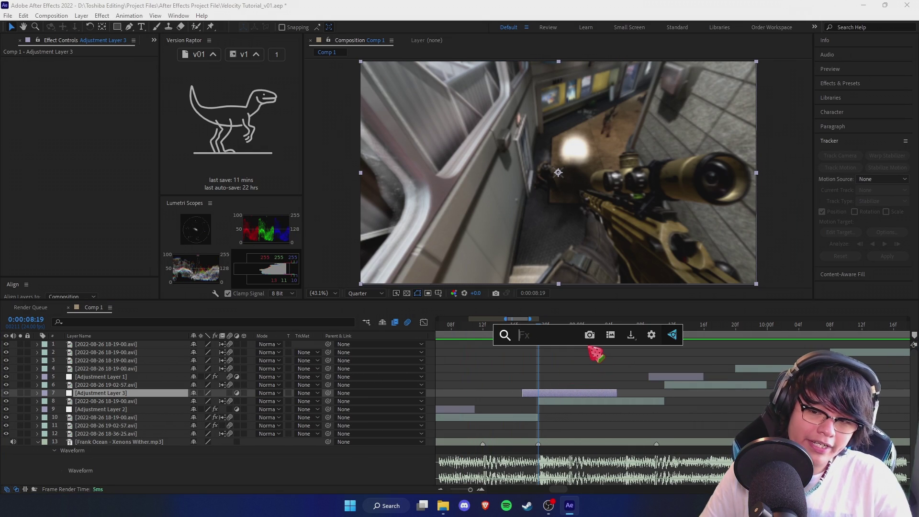
text(s_)
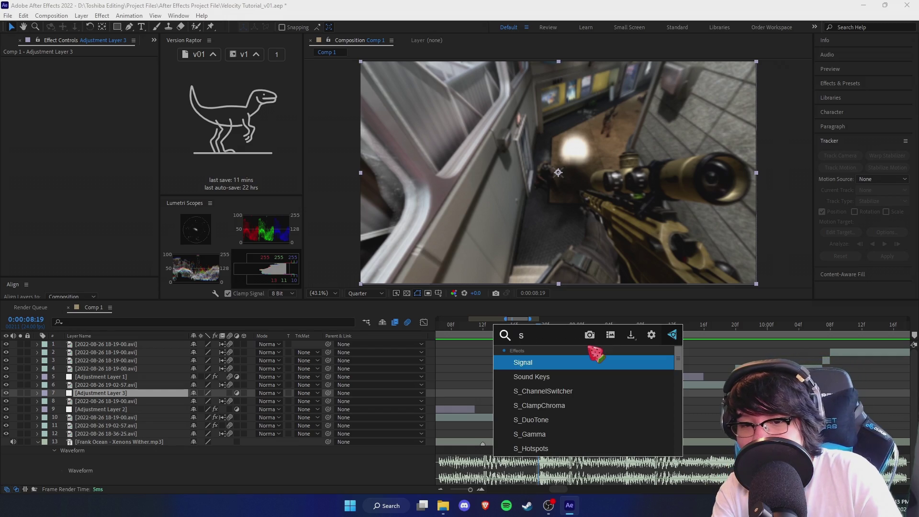
key(Return)
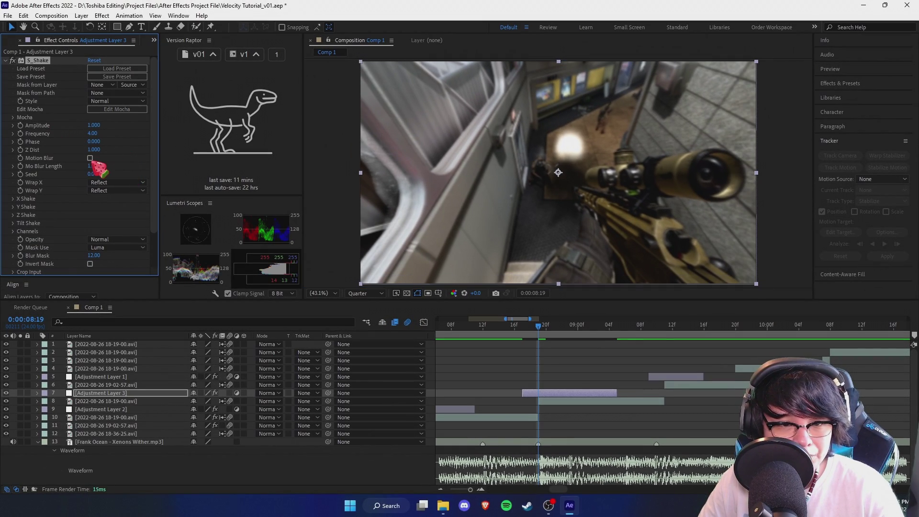
click(90, 158)
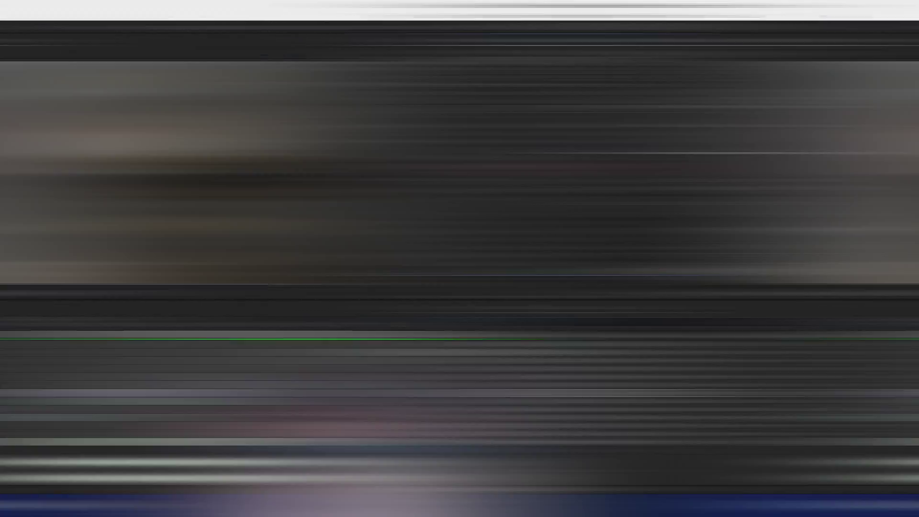
- Set the S_Shake Frequency to 2 and the X Rand Amp to 33 on Adjustment Layer 3
scroll(66, 174, down, 3)
scroll(95, 148, up, 2)
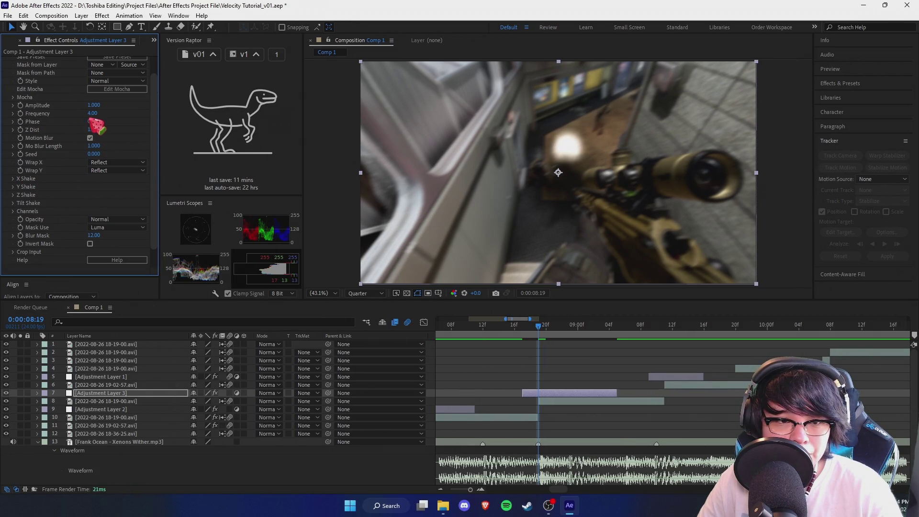
key(Return)
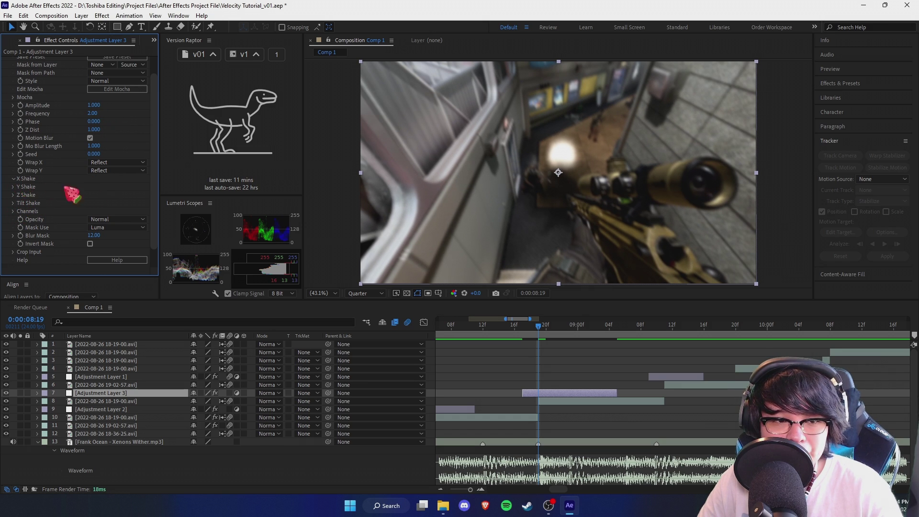
click(94, 187)
key(Return)
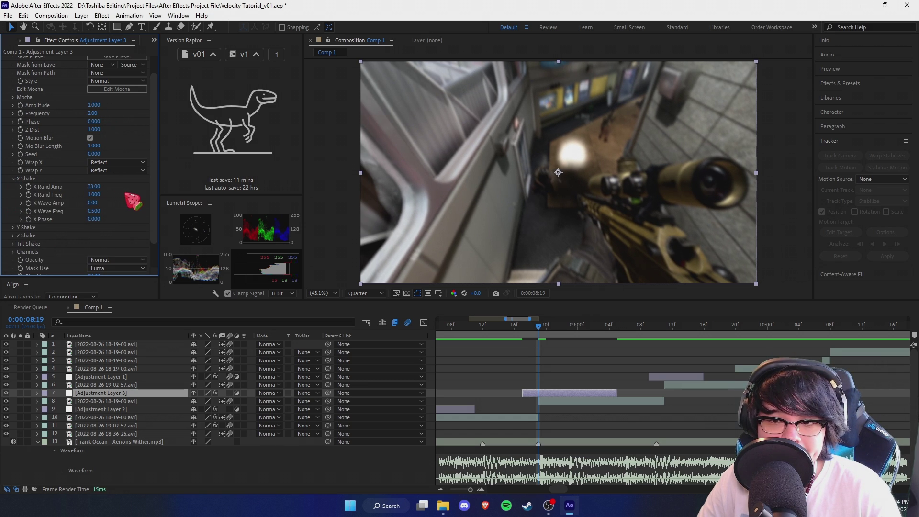
- Set the Tilt Rand Amp to 3 and review the Z Shake and Y Shake settings
scroll(41, 209, down, 3)
click(14, 214)
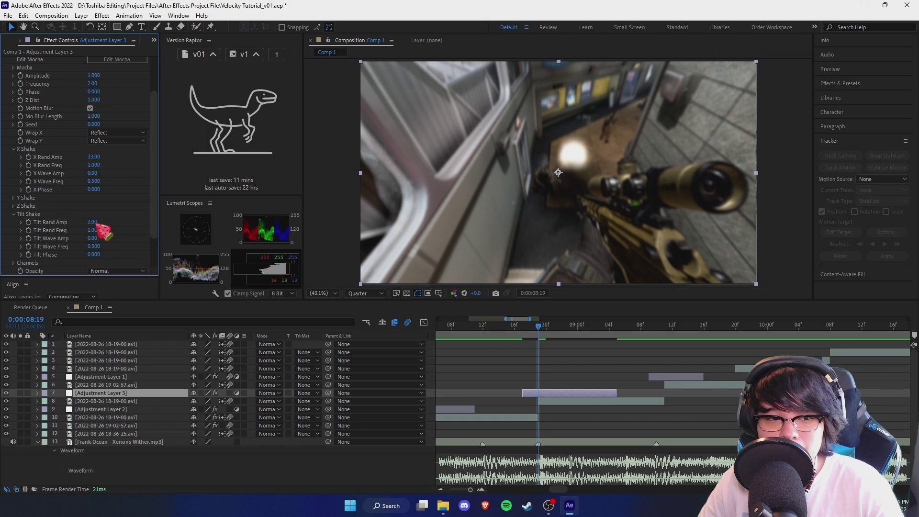
key(Return)
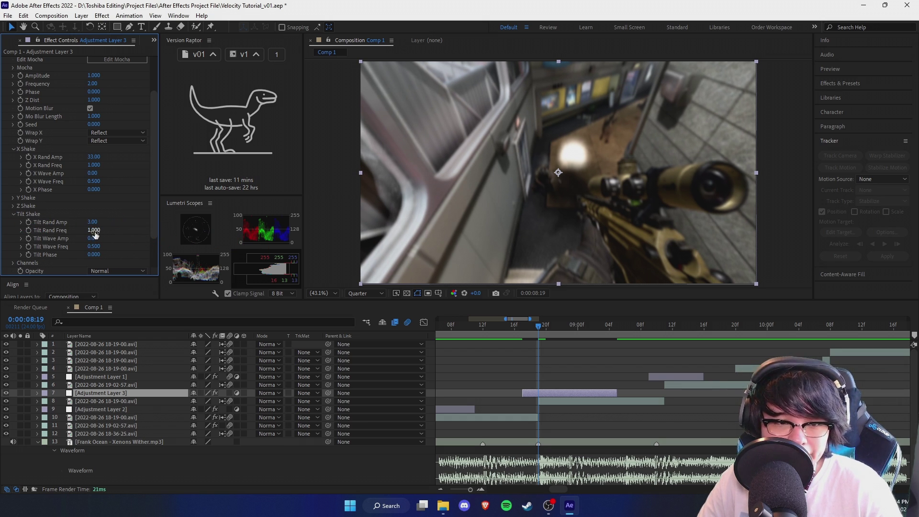
click(13, 206)
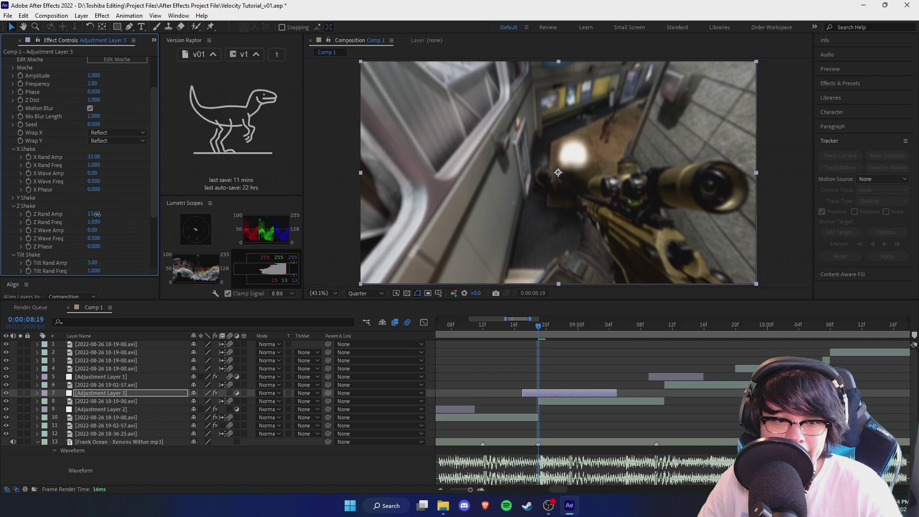
click(14, 206)
click(14, 198)
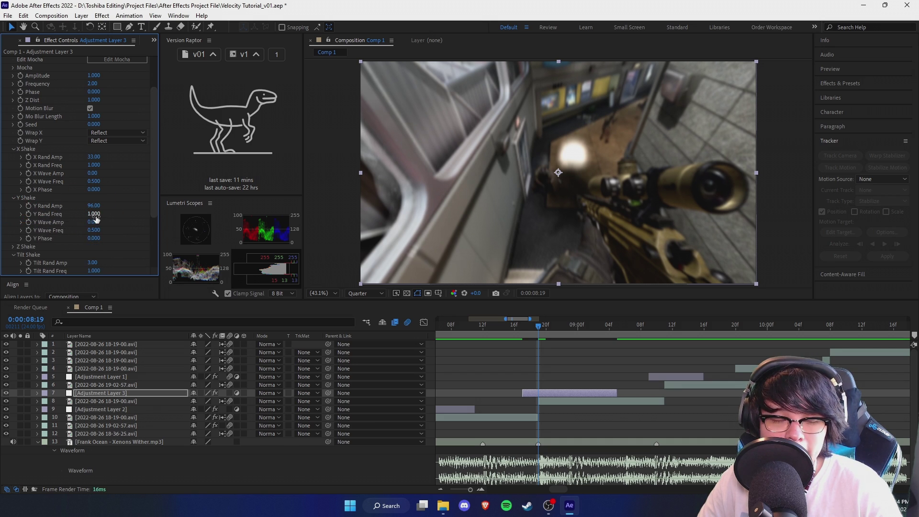
- Set the X Rand Freq under X Shake to 0.5
scroll(142, 235, down, 1)
scroll(94, 266, down, 1)
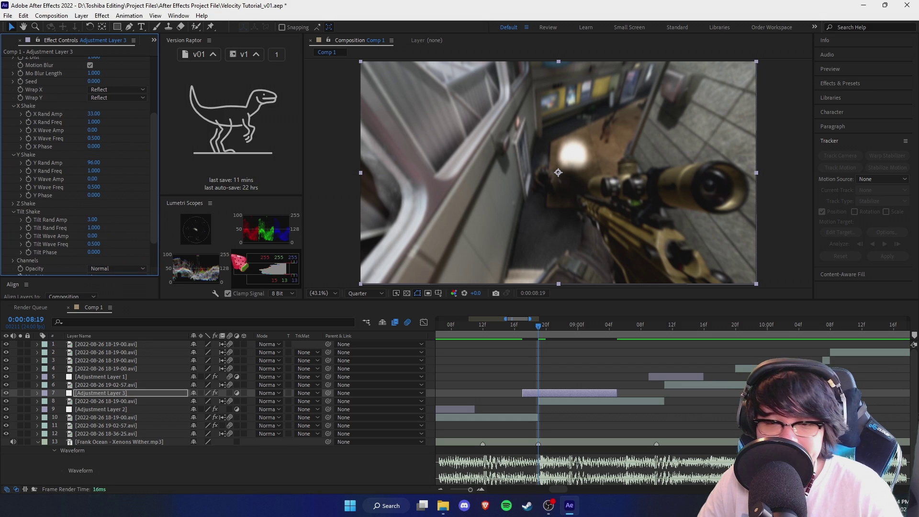
scroll(105, 221, down, 2)
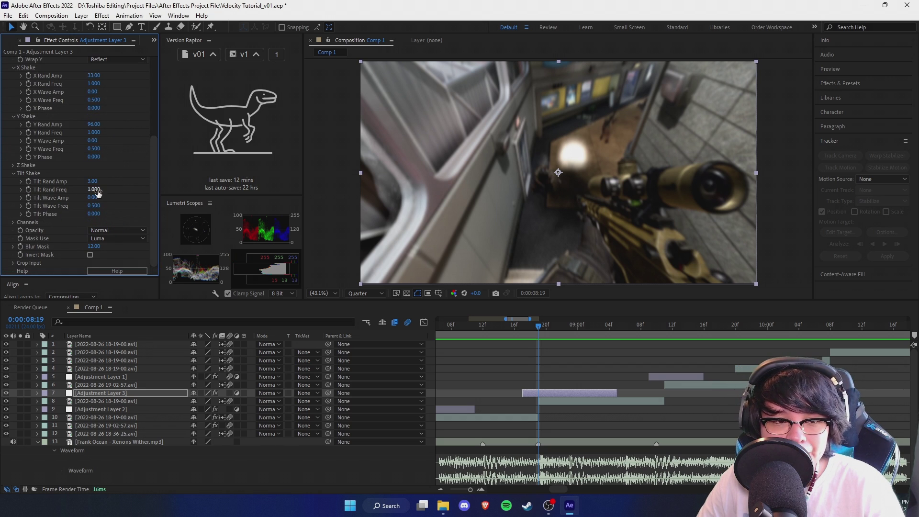
scroll(99, 192, up, 2)
click(94, 126)
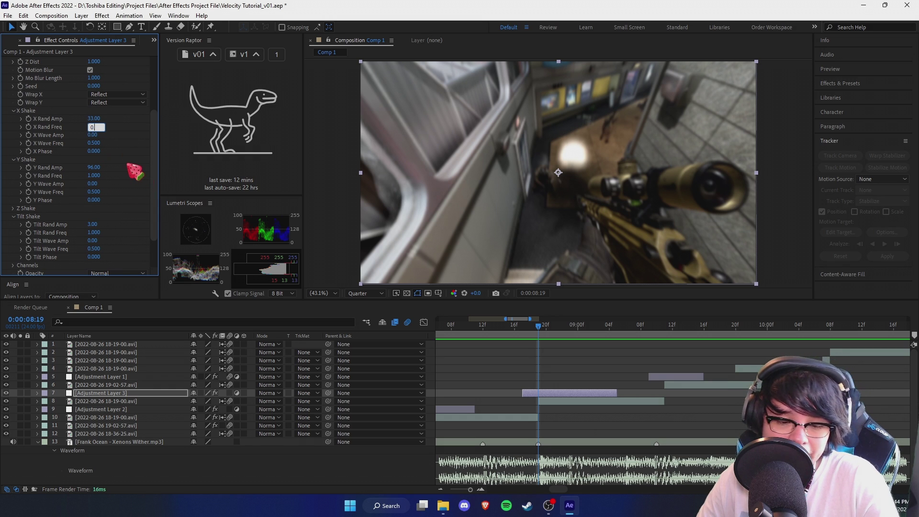
key(Return)
- Extend Adjustment Layer 3 to 0:00:09:11 and keyframe its Amplitude with easing: 0 at 0:00:08:17, 1 at 0:00:08:19 and 0 at 0:00:09:11
drag(623, 395, 577, 393)
scroll(40, 248, up, 3)
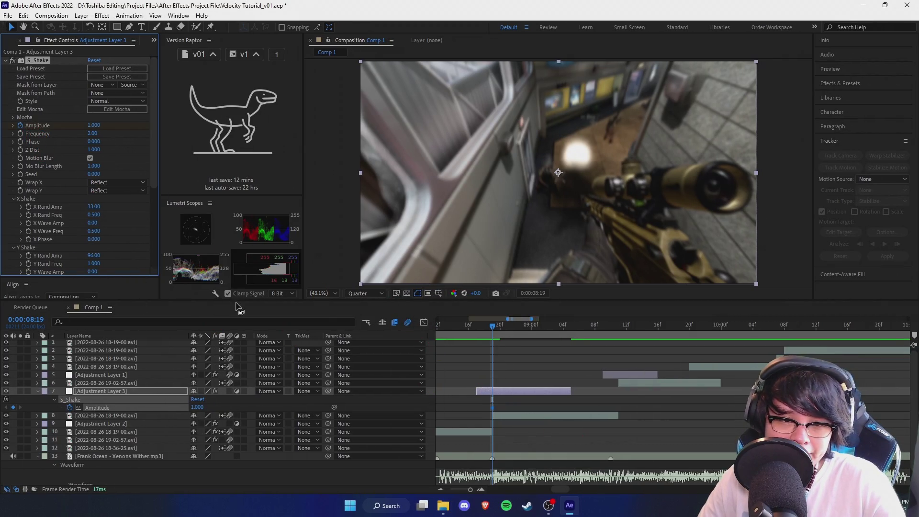
click(475, 328)
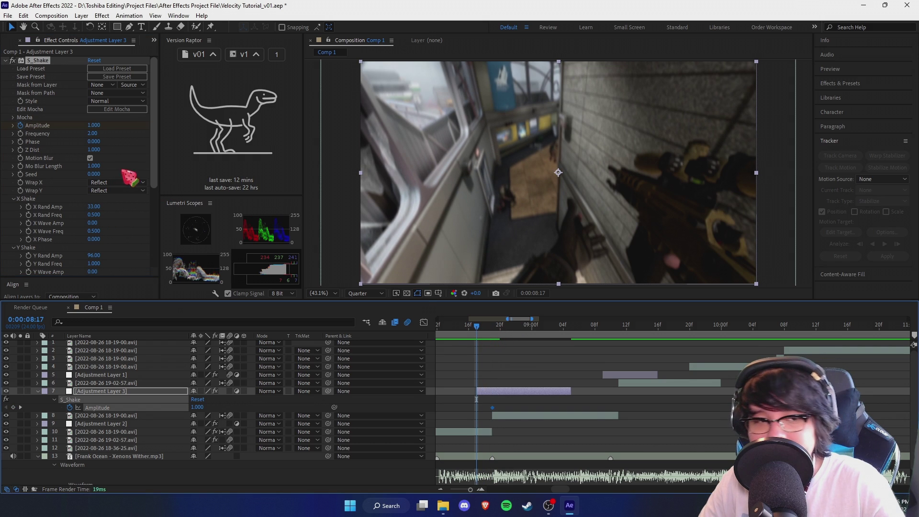
click(92, 126)
text(0)
key(Return)
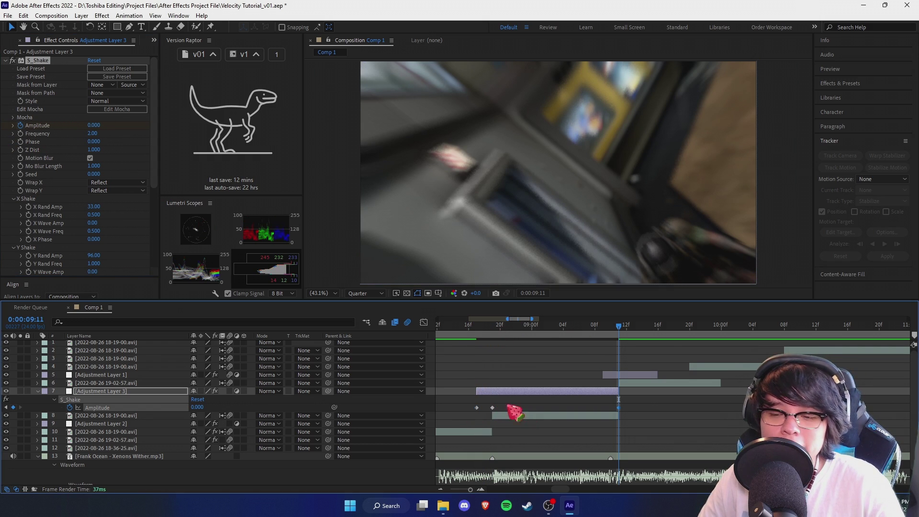
drag(199, 409, 184, 410)
key(space)
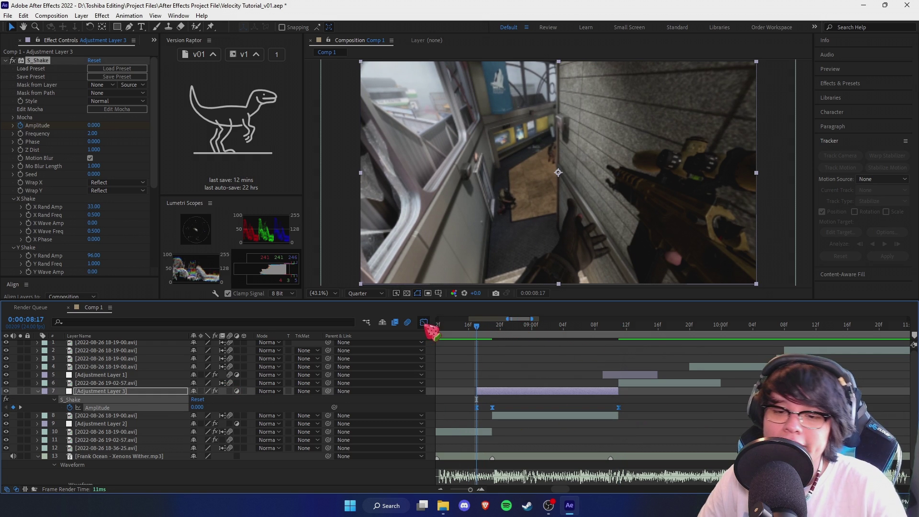
- Reshape the Amplitude curve in the Graph Editor so it starts flat at 0:00:08:17 and climbs steeply to the peak at 0:00:08:19
click(423, 322)
click(493, 326)
scroll(454, 357, up, 1)
drag(470, 412, 524, 467)
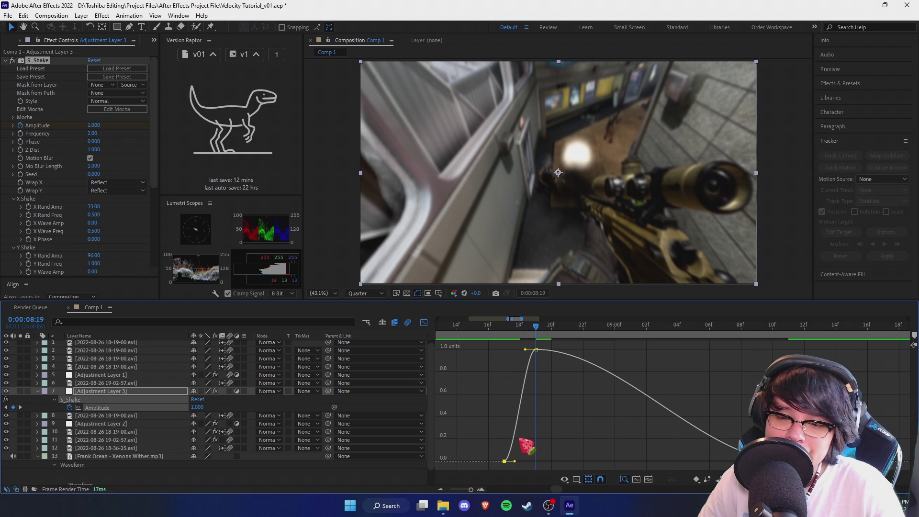
drag(514, 461, 508, 399)
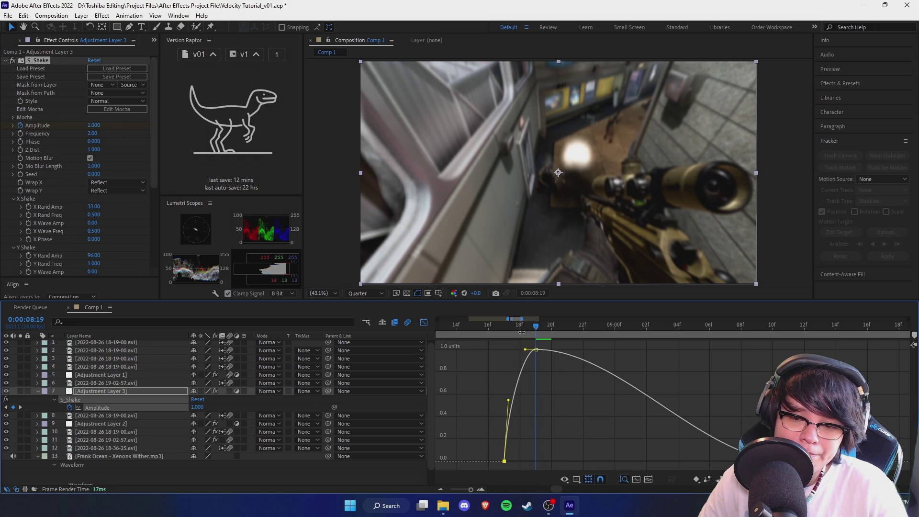
click(505, 327)
drag(506, 328, 521, 329)
drag(508, 400, 558, 458)
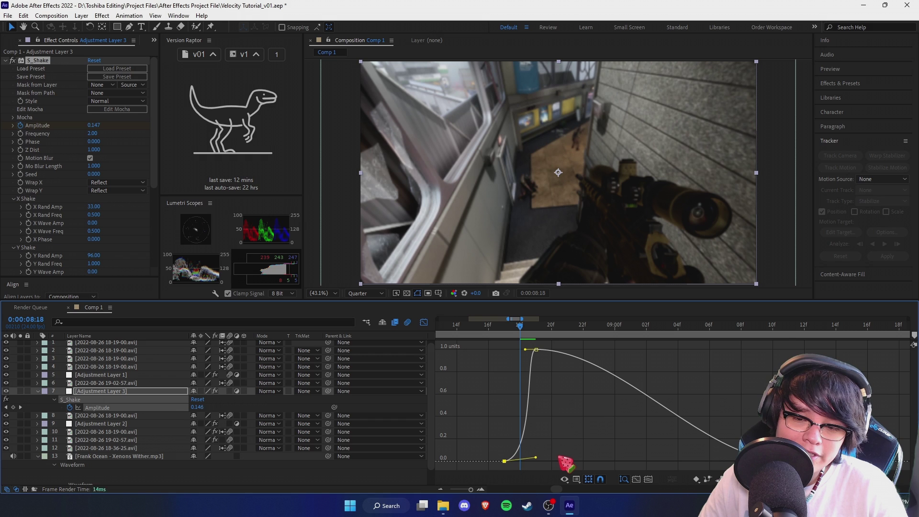
- Raise the peak Amplitude keyframe at 0:00:08:19 to 1.698 and check the falling shake up to 0:00:09:03
drag(514, 326, 537, 352)
drag(537, 349, 535, 288)
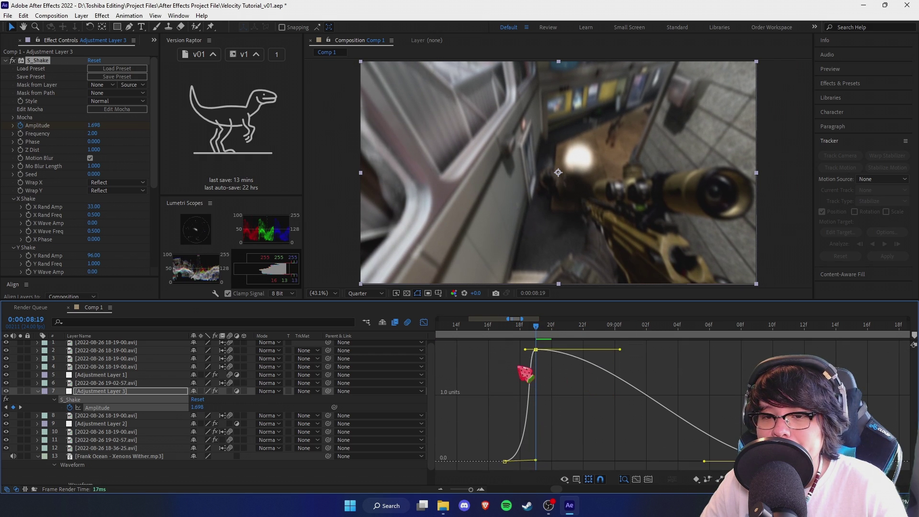
drag(536, 324, 663, 349)
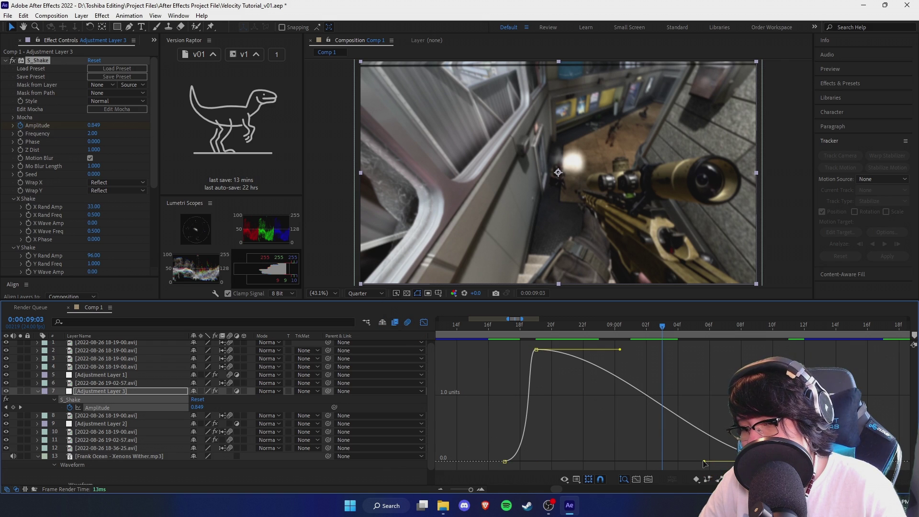
- Try to stretch the last Amplitude keyframe's ease handle toward the peak and preview the shake
drag(705, 463, 579, 455)
drag(667, 328, 794, 350)
key(space)
click(423, 322)
key(space)
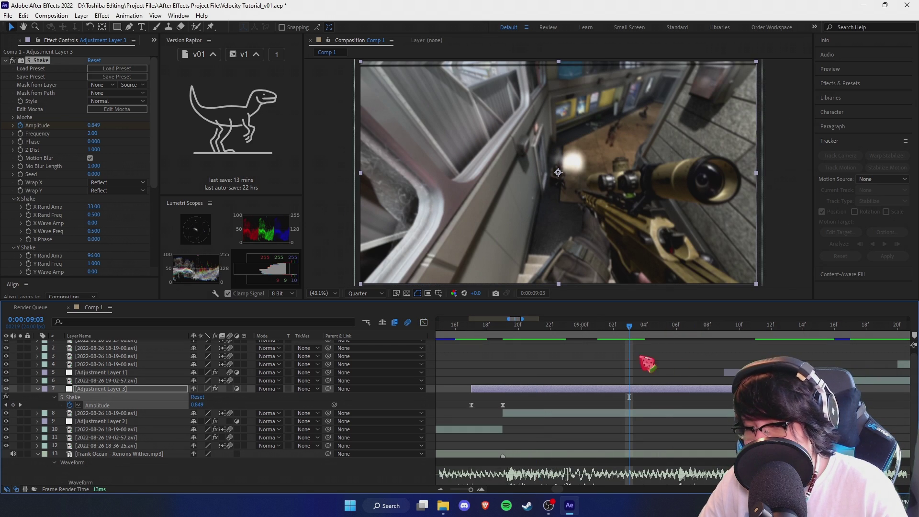
- Add an Amplitude curve point at about 0:00:08:23 and adjust the handles for a steep drop with a long, soft tail
click(423, 322)
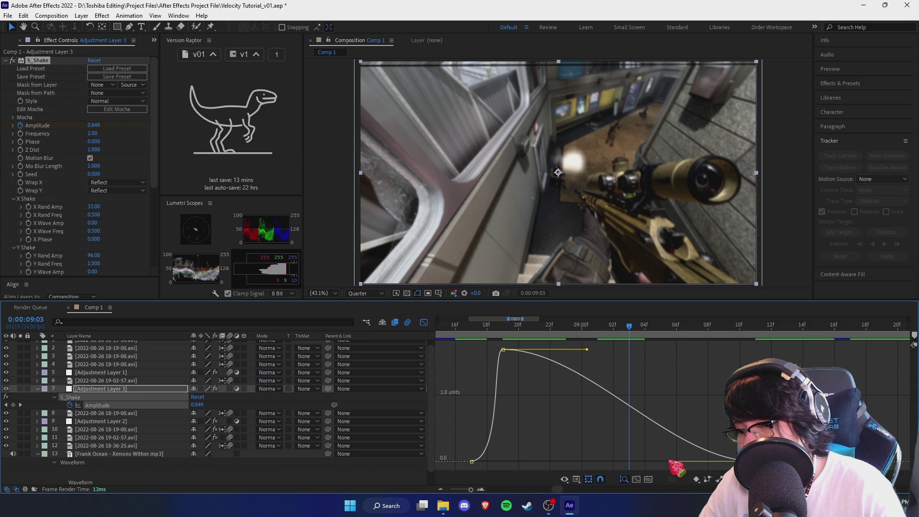
drag(672, 462, 654, 462)
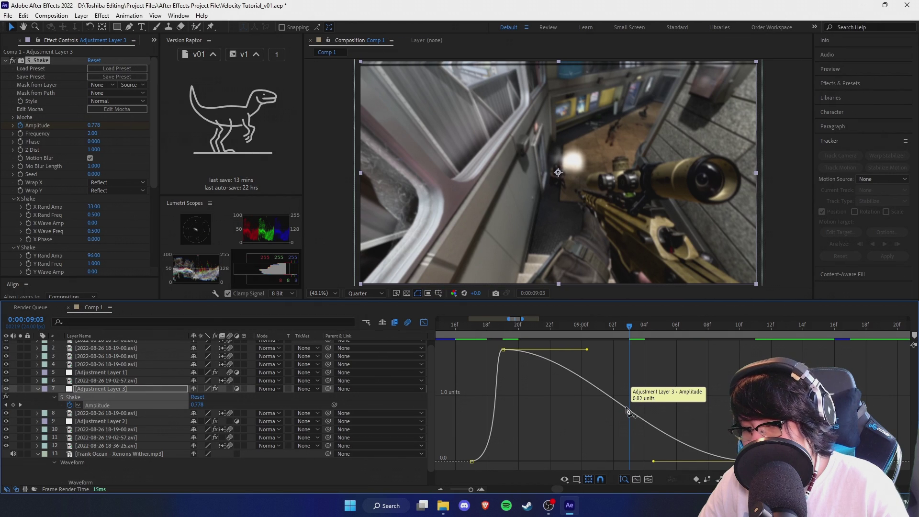
drag(654, 462, 566, 439)
drag(618, 459, 599, 453)
drag(572, 370, 494, 322)
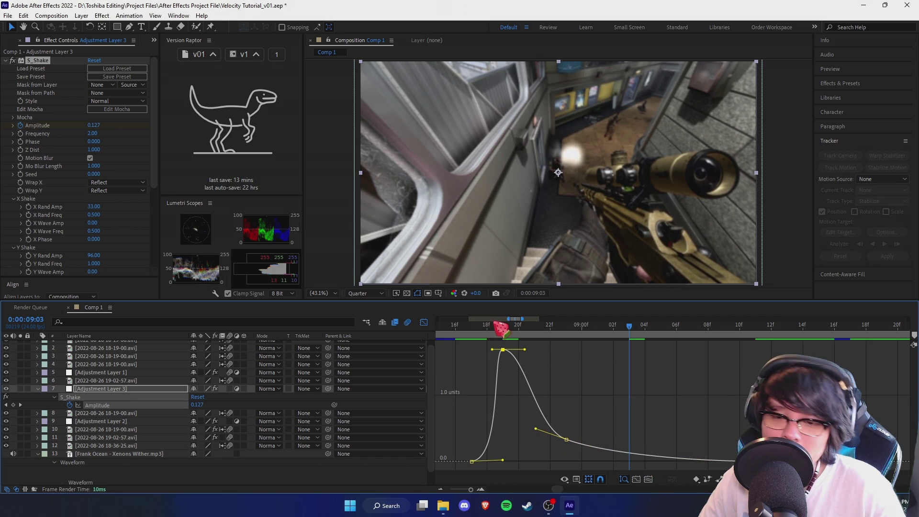
- Lengthen the outgoing ease handle of the peak Amplitude keyframe at 0:00:08:19 slightly
click(502, 327)
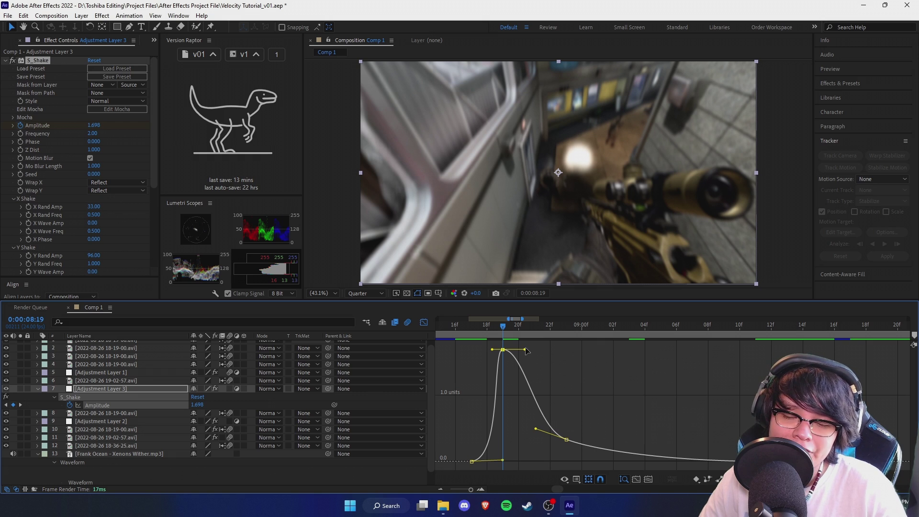
mouse_move(527, 350)
mouse_down()
mouse_move(513, 402)
mouse_move(538, 367)
mouse_move(536, 350)
mouse_up()
click(618, 390)
scroll(616, 390, down, 4)
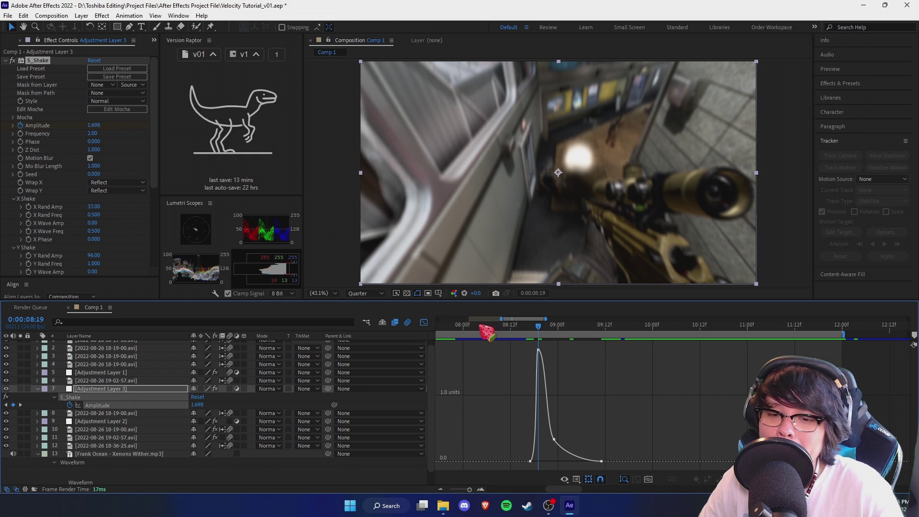
- Play back the Amplitude shake from about 0:00:08:04 and check the falling tail at 0:00:09:01
click(480, 325)
key(space)
key(space)
key(space)
click(561, 328)
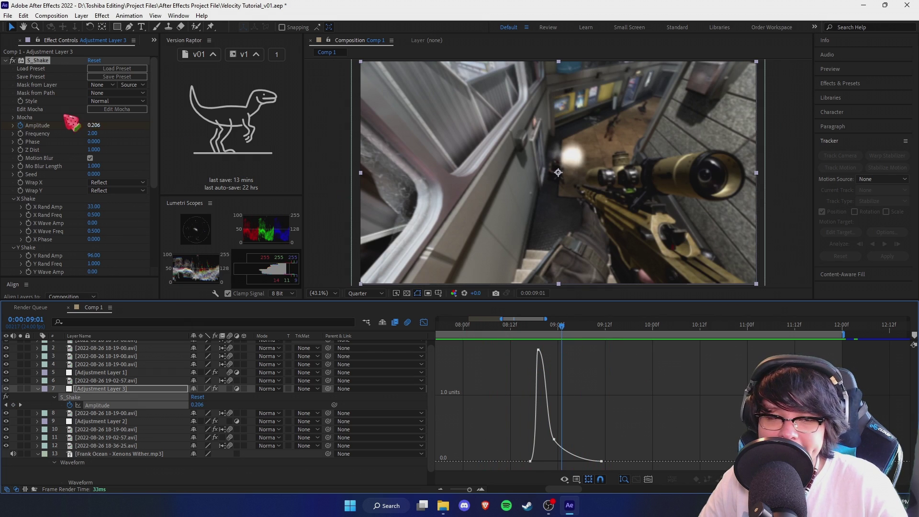
- Close the Amplitude curve graph and collapse the properties of Adjustment Layer 3
click(92, 133)
click(584, 357)
click(479, 326)
click(424, 323)
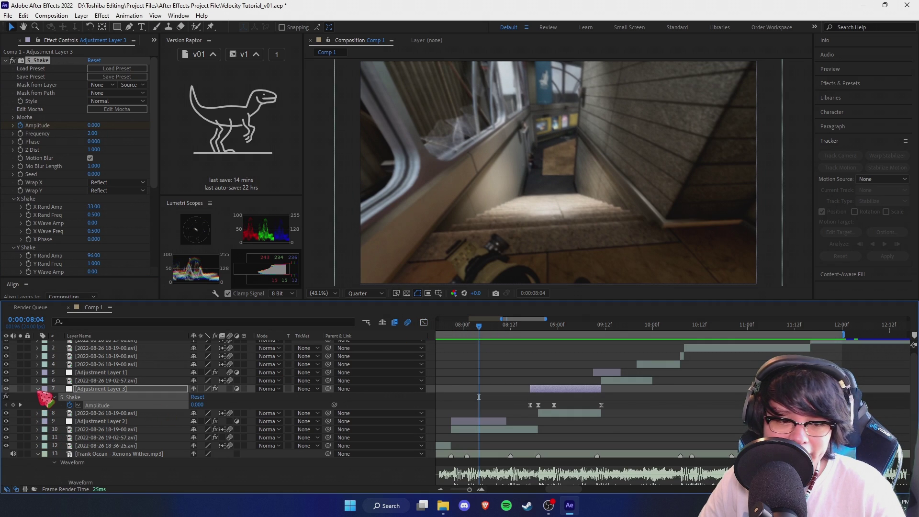
click(37, 390)
scroll(557, 394, down, 1)
- Set the S_Shake Frequency on Adjustment Layer 3 to 1 and preview the shake
click(550, 333)
key(equal)
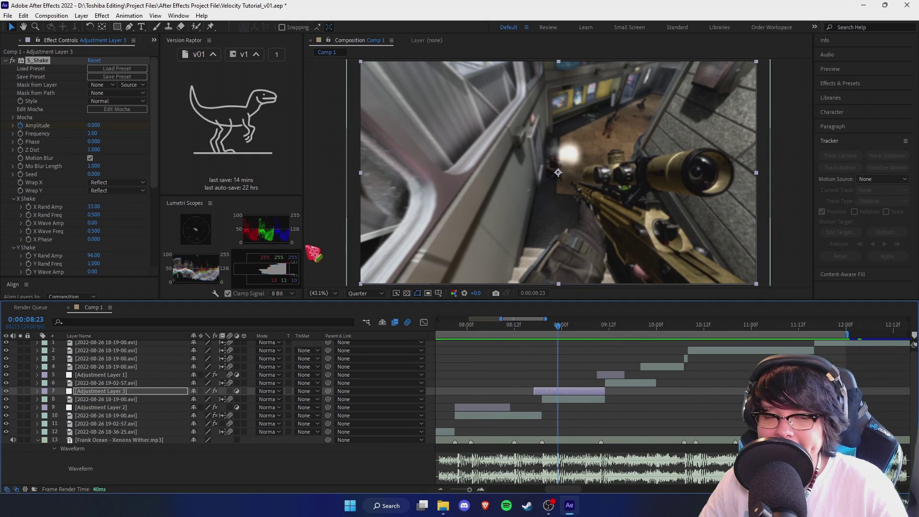
click(93, 134)
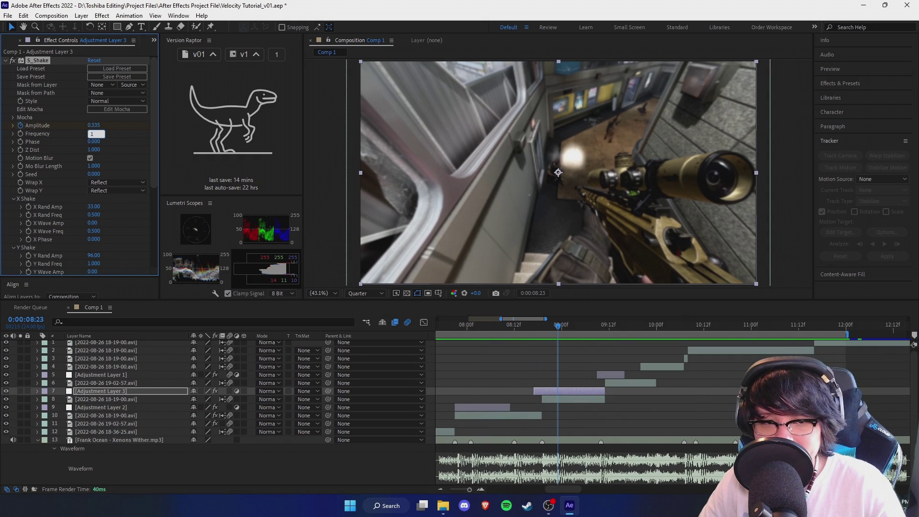
key(Return)
key(space)
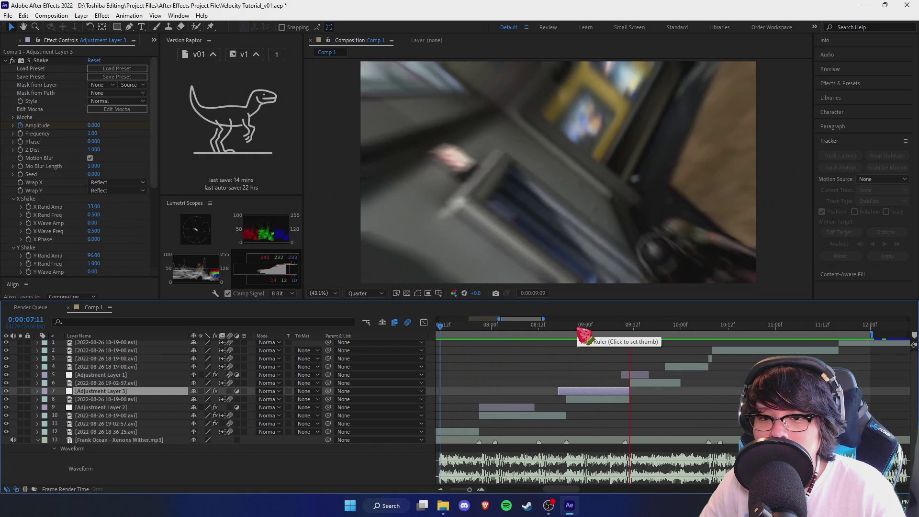
- Set the S_Shake Seed on Adjustment Layer 3 to 3.760 and save the project after a preview
click(579, 328)
drag(92, 174, 125, 174)
drag(488, 328, 474, 336)
key(space)
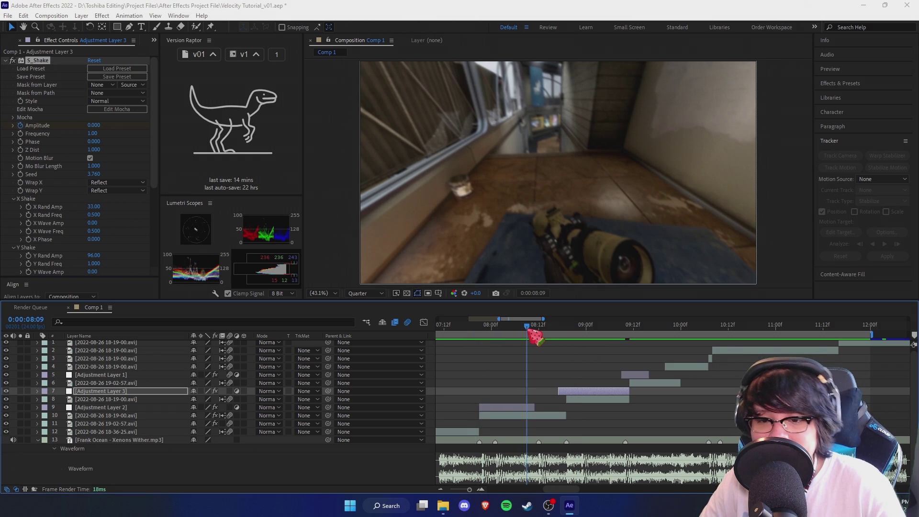
key(ctrl+s)
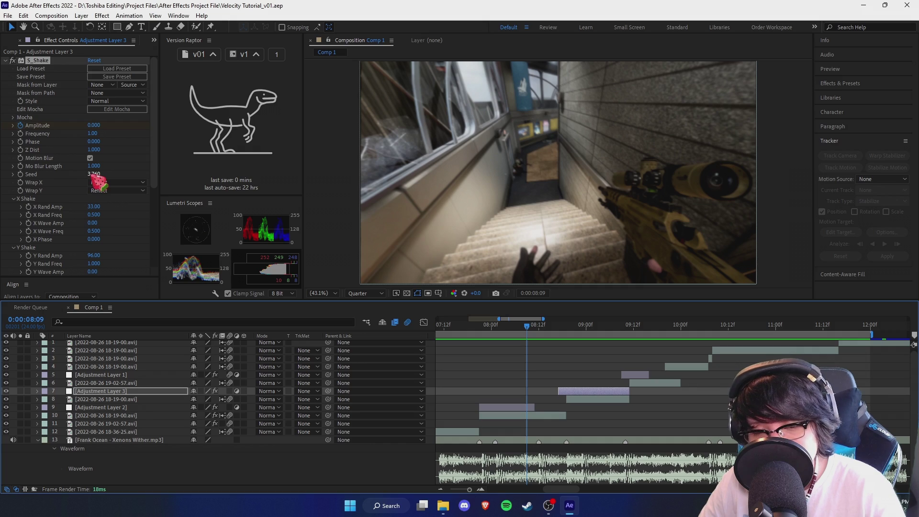
- Add a new adjustment layer around 0:00:08:21 and move it directly beneath Adjustment Layer 3
click(550, 324)
scroll(618, 368, up, 2)
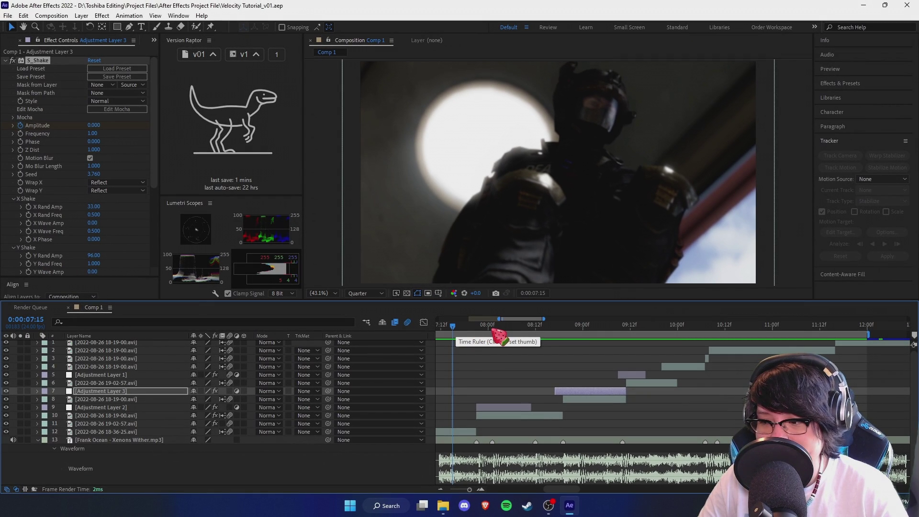
drag(493, 332, 574, 331)
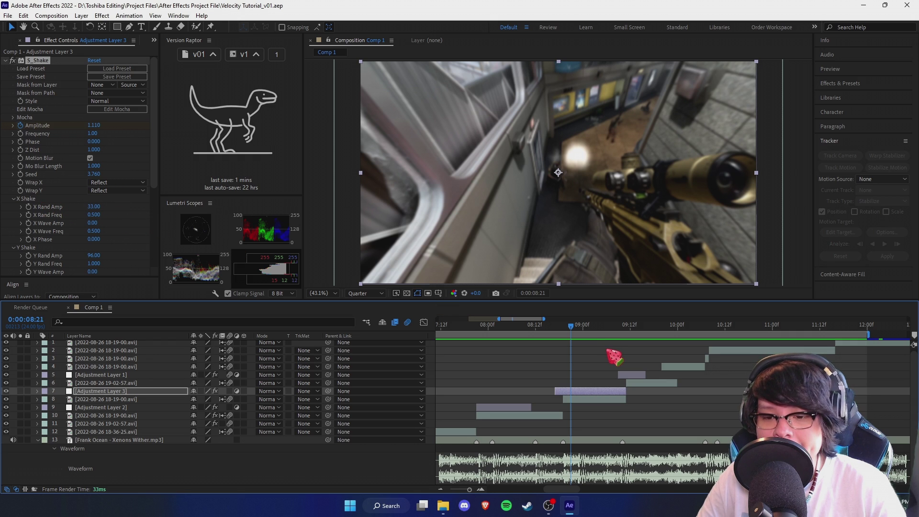
key(ctrl+alt+y)
scroll(622, 397, up, 2)
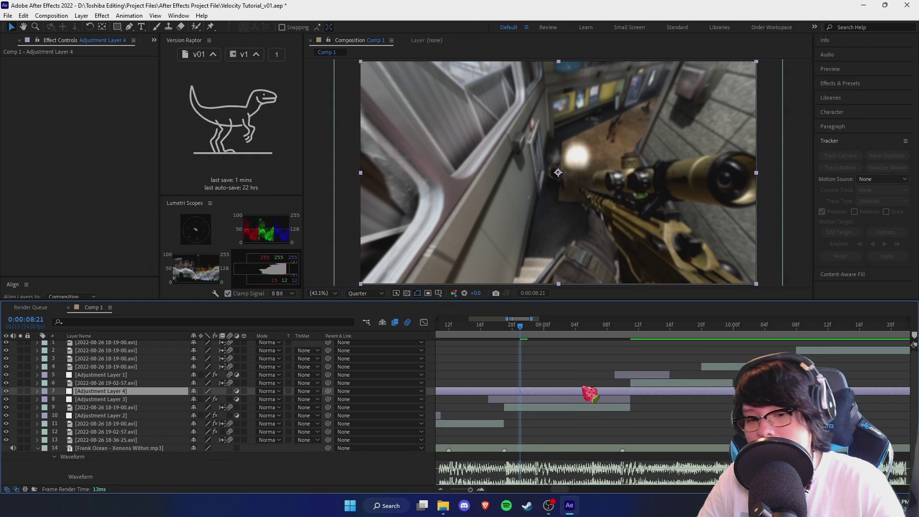
mouse_move(175, 393)
mouse_down()
mouse_move(172, 415)
mouse_move(170, 405)
mouse_up()
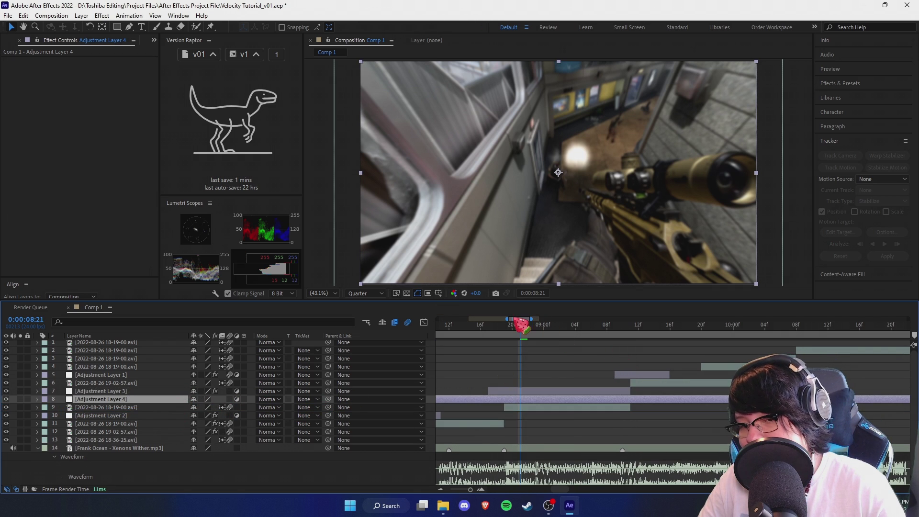
- Trim the new adjustment layer to run from 0:00:08:19 to about 0:00:08:23, discarding the rest
click(505, 327)
key(alt+[)
click(527, 326)
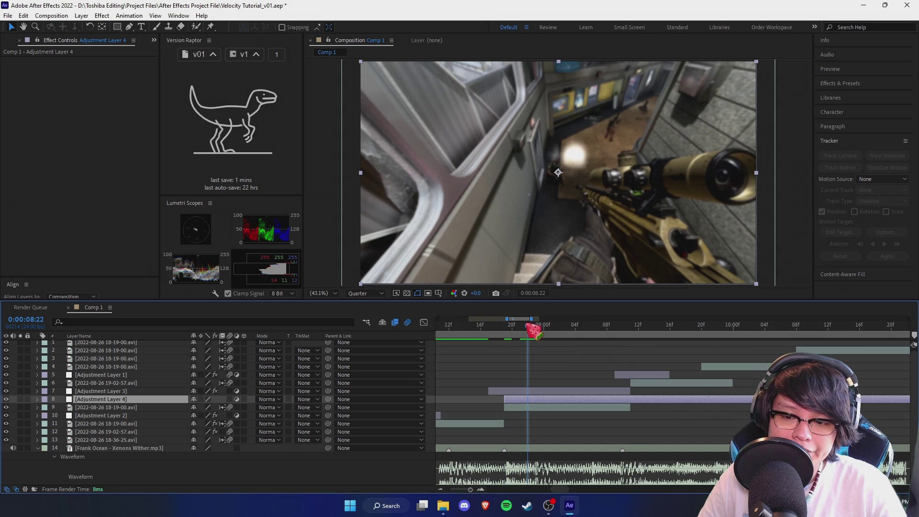
click(536, 325)
key(ctrl+shift+d)
key(Delete)
drag(538, 328, 508, 330)
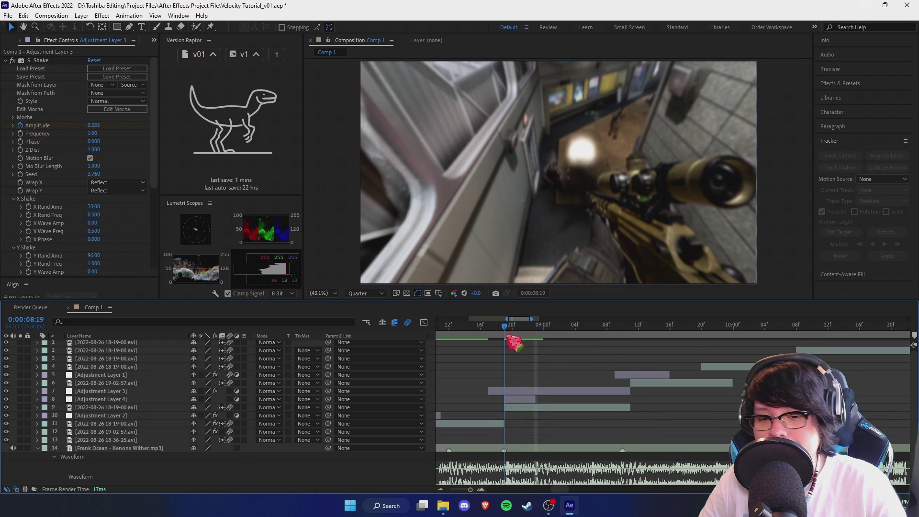
- Apply the Transform effect to Adjustment Layer 4 with the time at 0:00:08:19
click(537, 400)
click(533, 392)
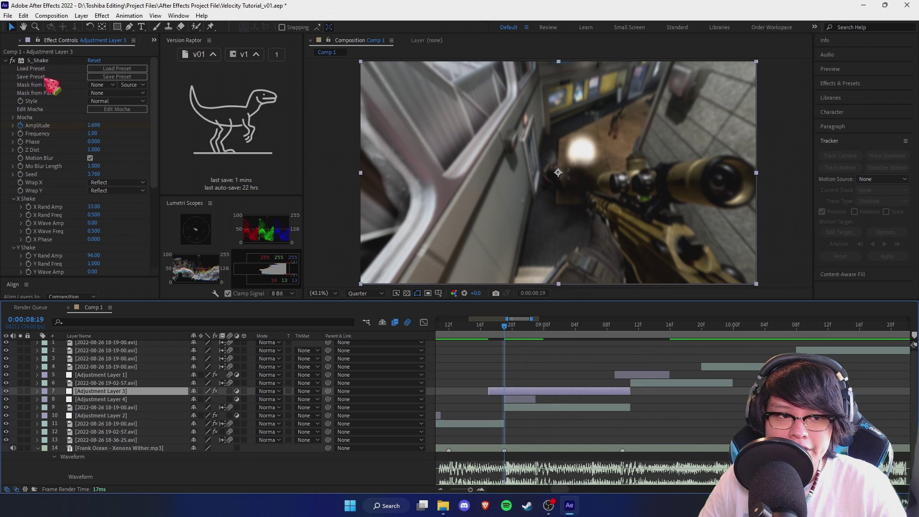
click(524, 401)
key(ctrl+space)
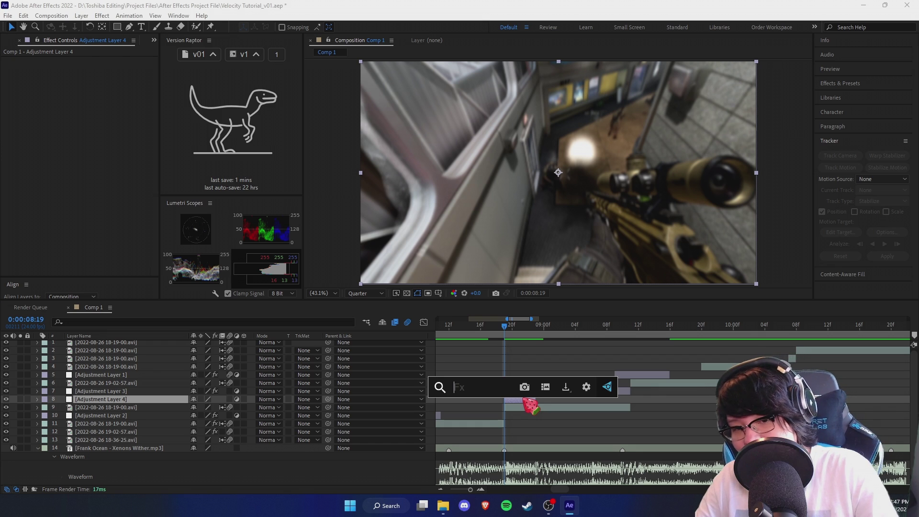
text(transform)
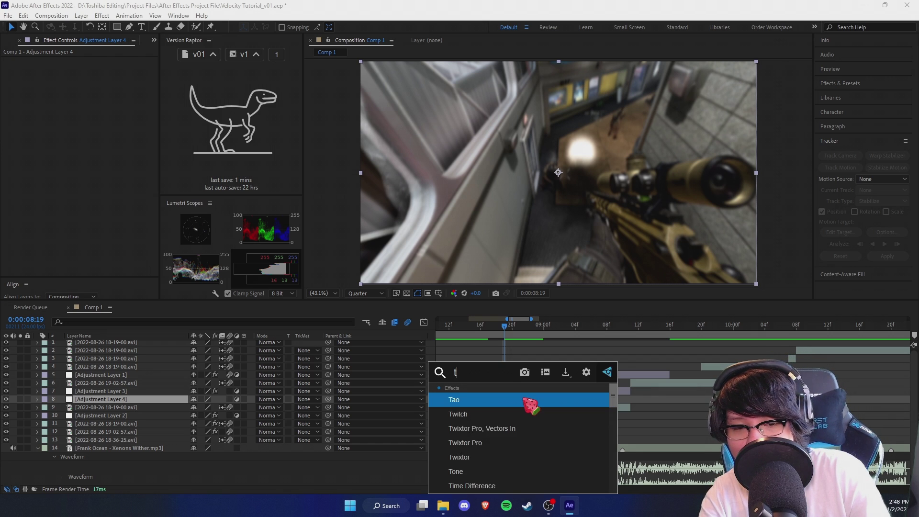
key(Return)
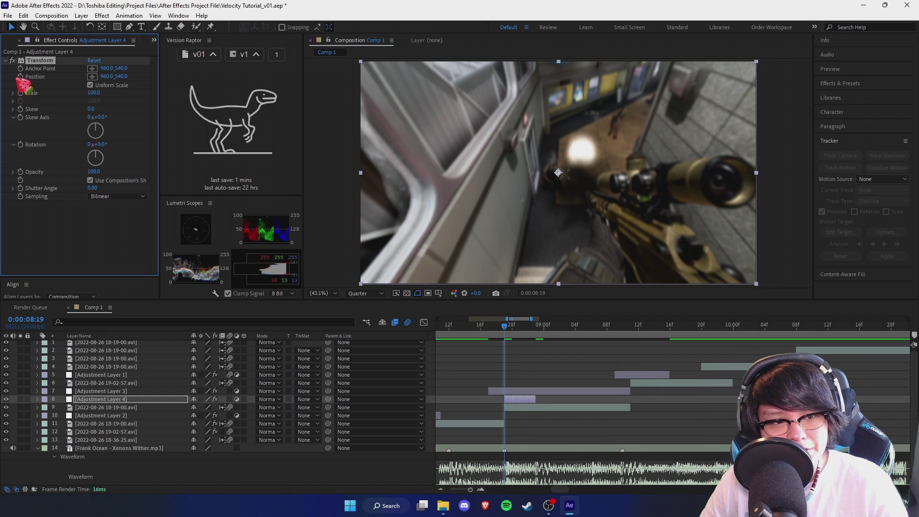
- Keyframe the Transform effect's Position on Adjustment Layer 4 at 0:00:08:19 and reveal it in the timeline
key(u)
scroll(480, 365, up, 1)
drag(536, 350, 495, 343)
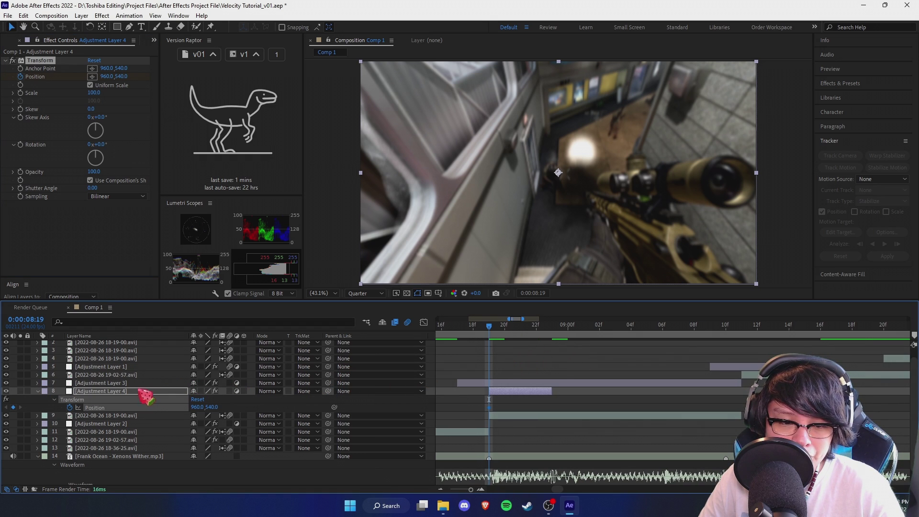
click(138, 383)
click(139, 391)
- Place a Position keyframe of 891.0, 540.0 at 0:00:08:20 and shift the horizontal Position back the other way at 0:00:08:21
click(536, 326)
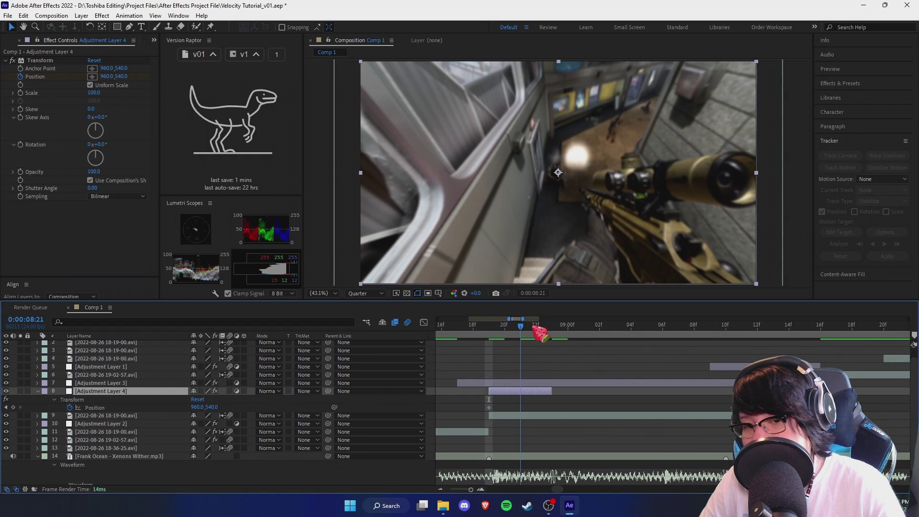
mouse_move(198, 407)
mouse_down()
mouse_move(144, 408)
mouse_move(205, 408)
mouse_up()
drag(536, 408, 505, 407)
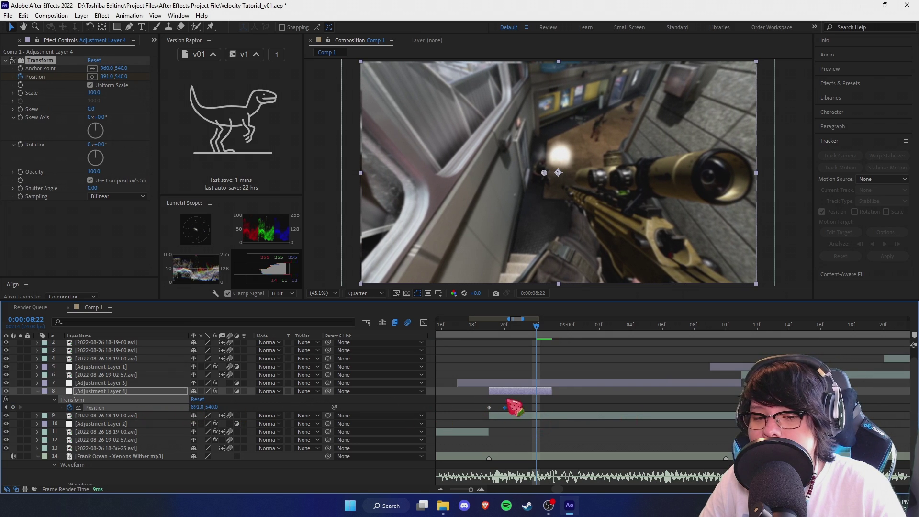
drag(492, 324, 520, 325)
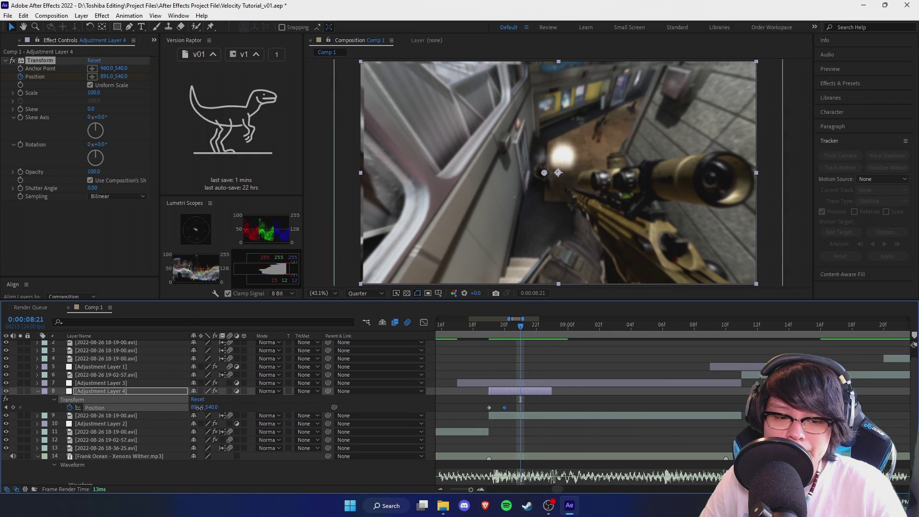
drag(198, 407, 286, 407)
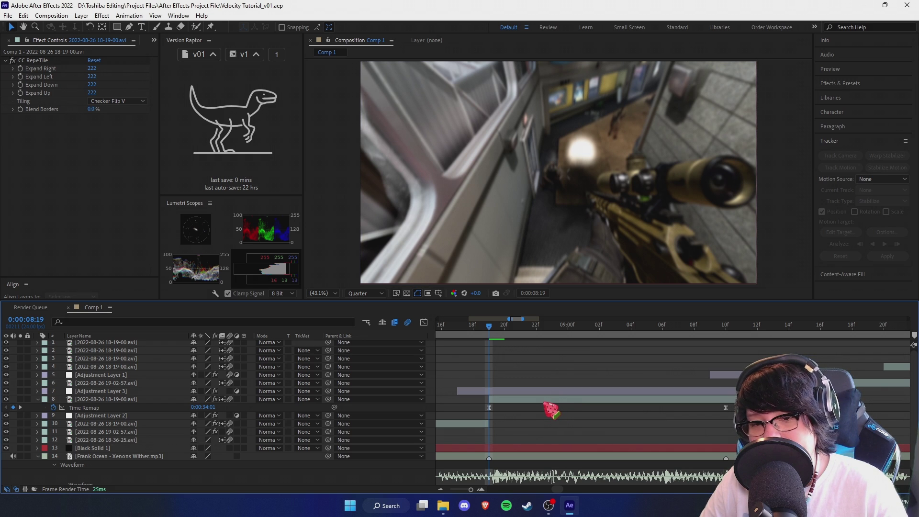
- Keyframe the X Position of the clip directly beneath Adjustment Layer 3 and move that keyframe to 0:00:08:21
click(115, 392)
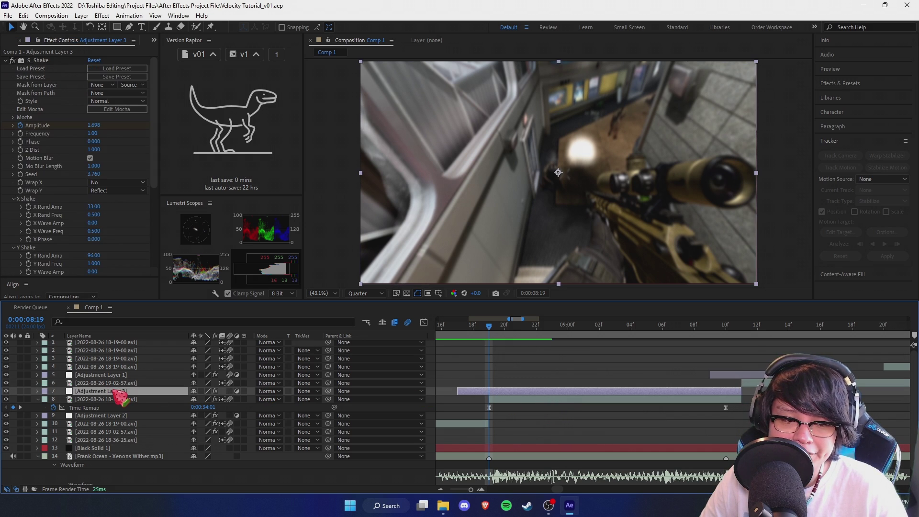
click(125, 400)
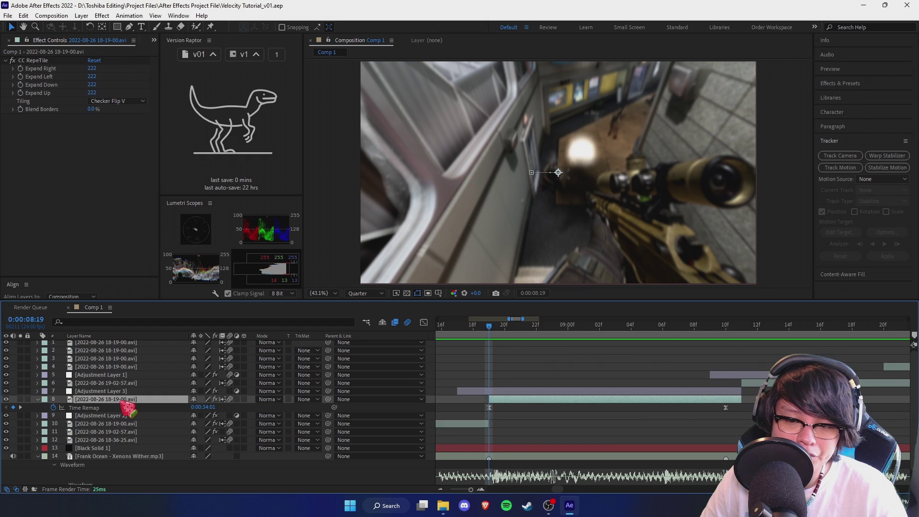
key(p)
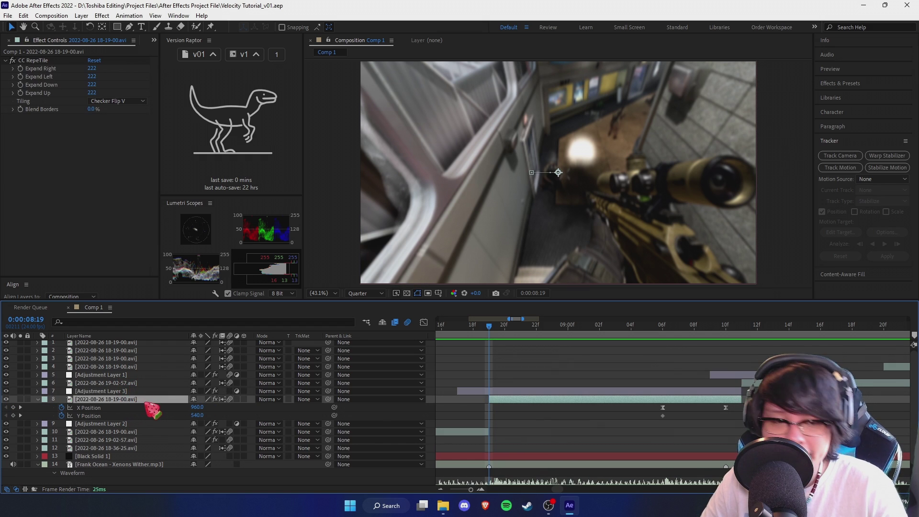
click(13, 407)
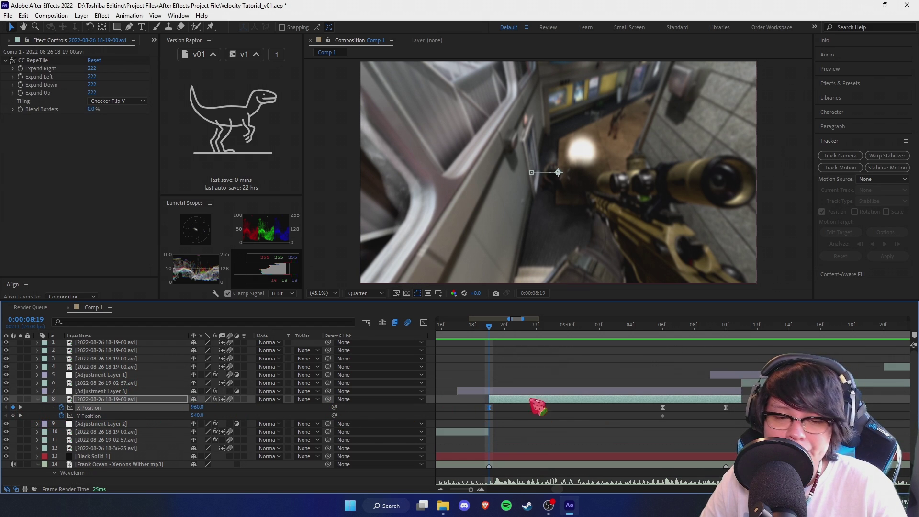
drag(490, 409, 521, 408)
- Keyframe the clip's X Position at 1055.0 on 0:00:08:19 and 800.5 on 0:00:08:20, then preview the sideways jolt
drag(197, 407, 97, 408)
key(Page_Down)
click(606, 432)
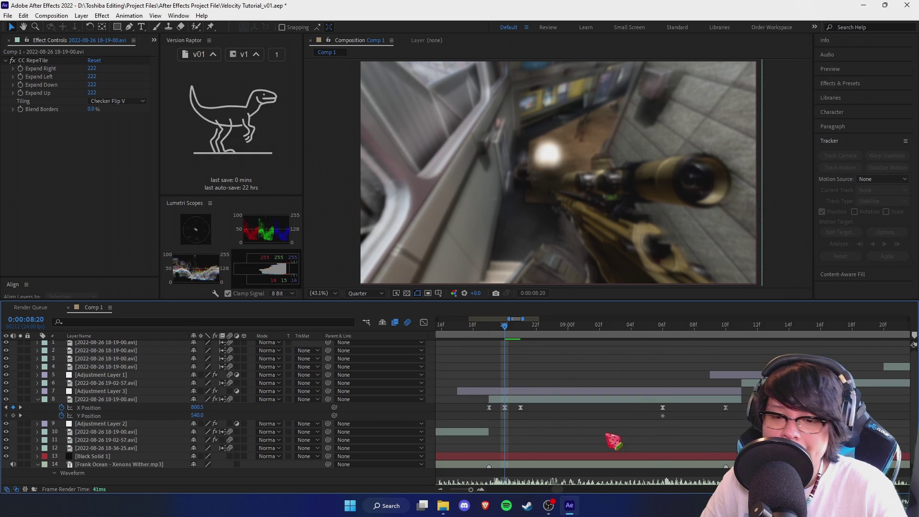
scroll(605, 431, down, 1)
click(468, 327)
key(space)
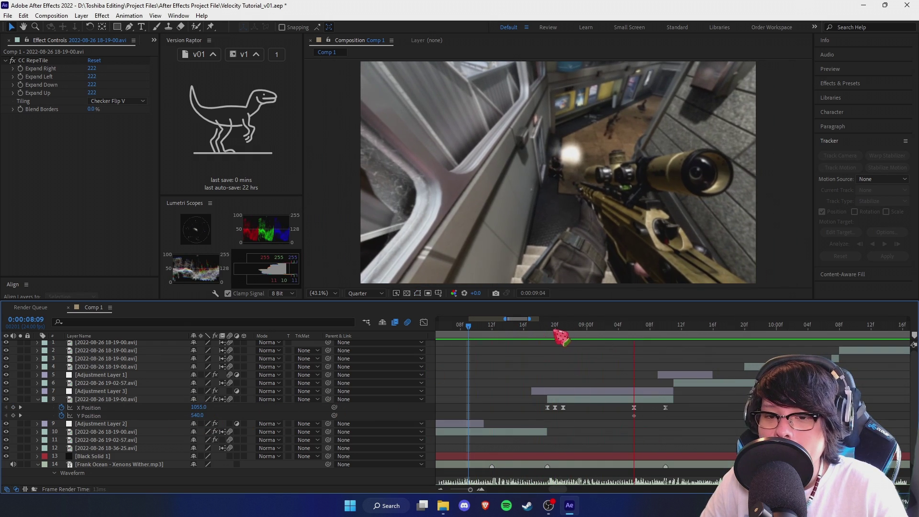
- Flatten the X Position curve in the graph, bringing the 0:00:08:19 keyframe to 970.2 and the 0:00:08:20 dip to about 950 px
click(553, 327)
scroll(552, 327, up, 1)
click(542, 326)
drag(576, 429, 524, 402)
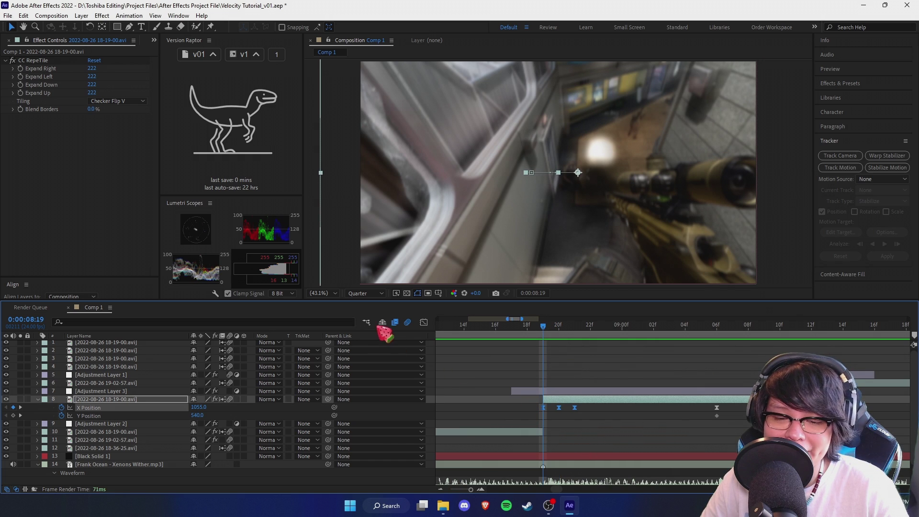
click(423, 322)
scroll(605, 429, up, 1)
click(605, 429)
drag(534, 459, 534, 402)
drag(510, 352, 526, 365)
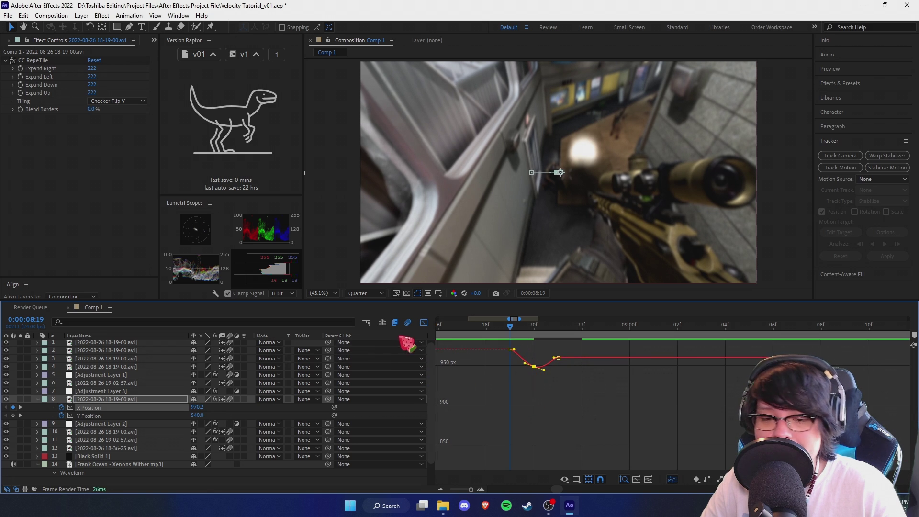
click(424, 322)
click(38, 400)
- Play back and scrub the transition around 0:00:08:18 to 0:00:08:22 to check the combined shake and sideways jolt
scroll(585, 357, down, 1)
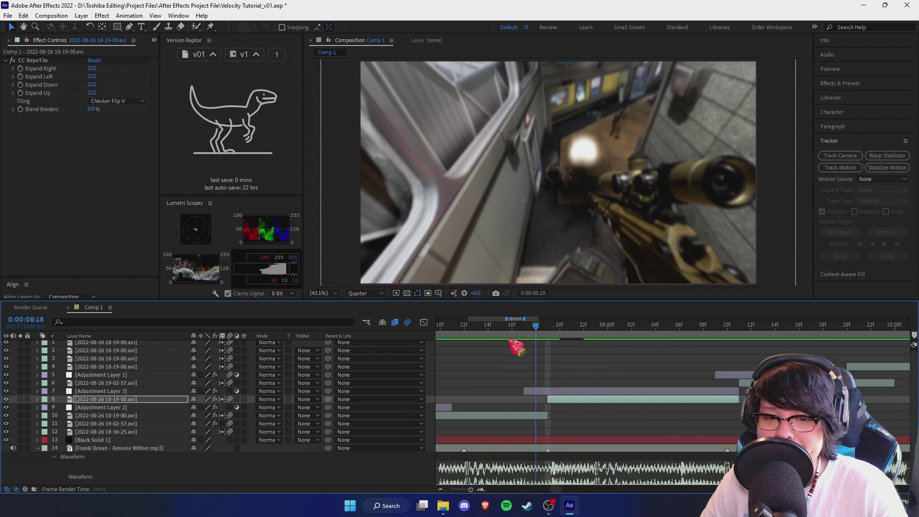
click(535, 328)
click(575, 391)
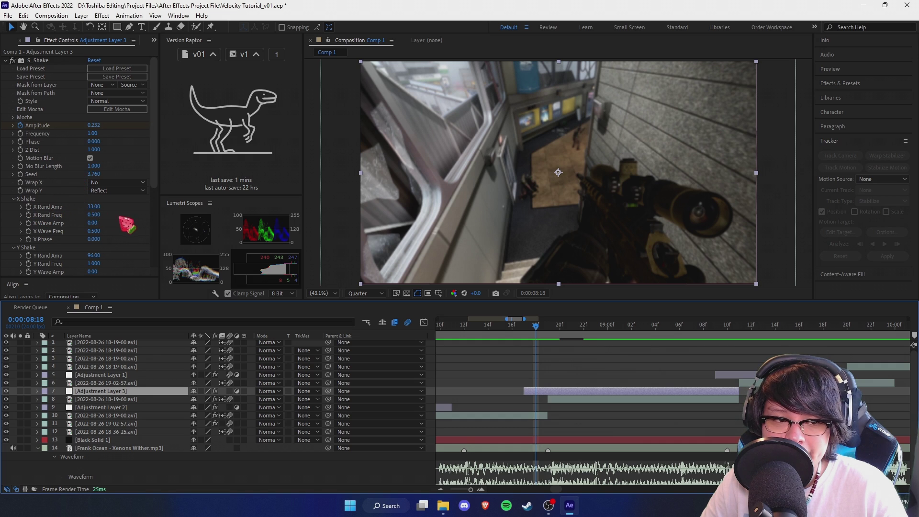
click(612, 374)
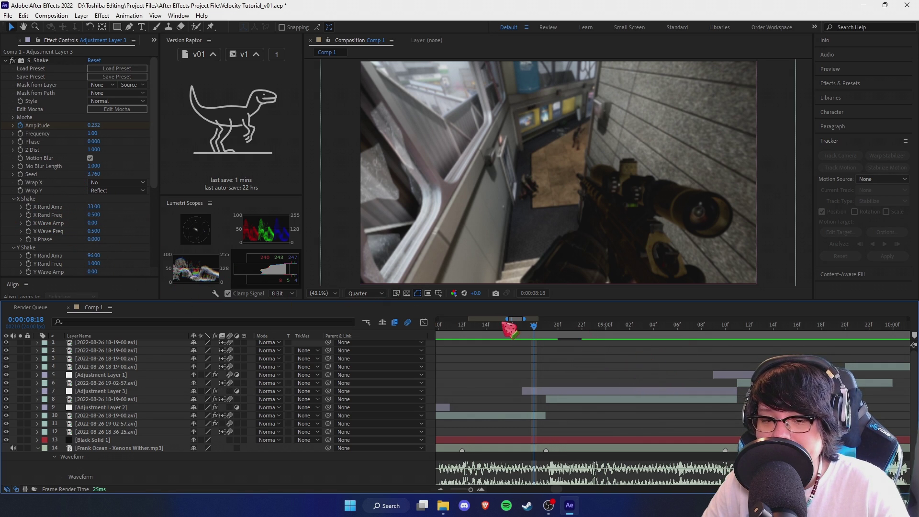
click(502, 324)
key(space)
scroll(570, 328, down, 1)
click(482, 328)
drag(521, 331, 576, 334)
- Inspect the X Position curve of the clip directly beneath Adjustment Layer 3 in the graph and return to the keyframe view
click(585, 401)
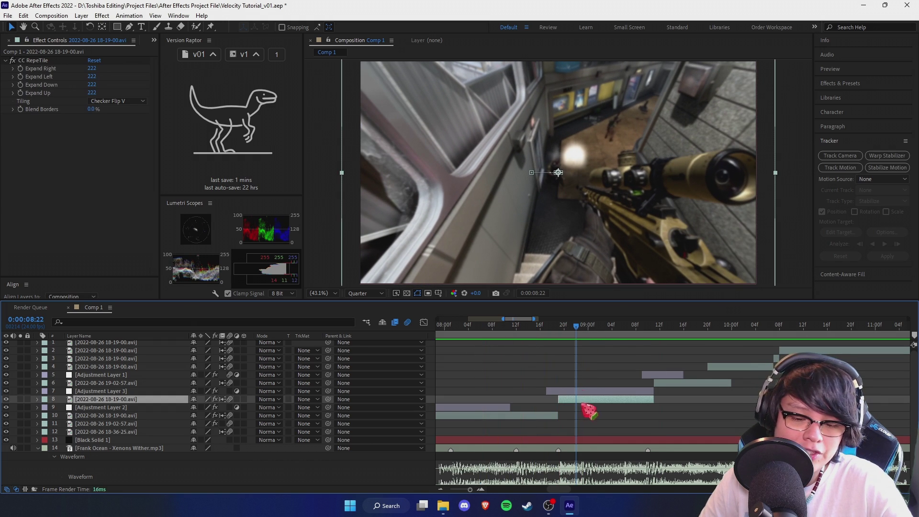
key(u)
scroll(579, 428, up, 1)
drag(574, 419, 525, 419)
click(580, 383)
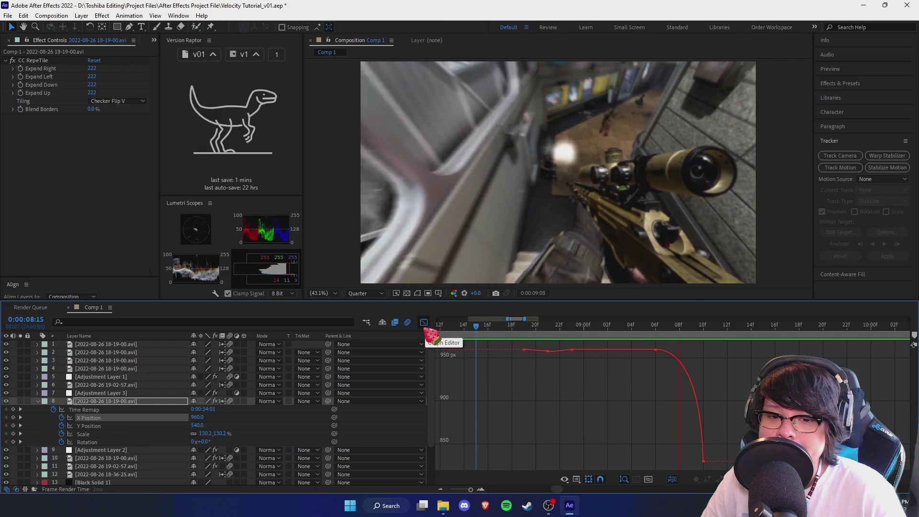
click(424, 324)
click(36, 405)
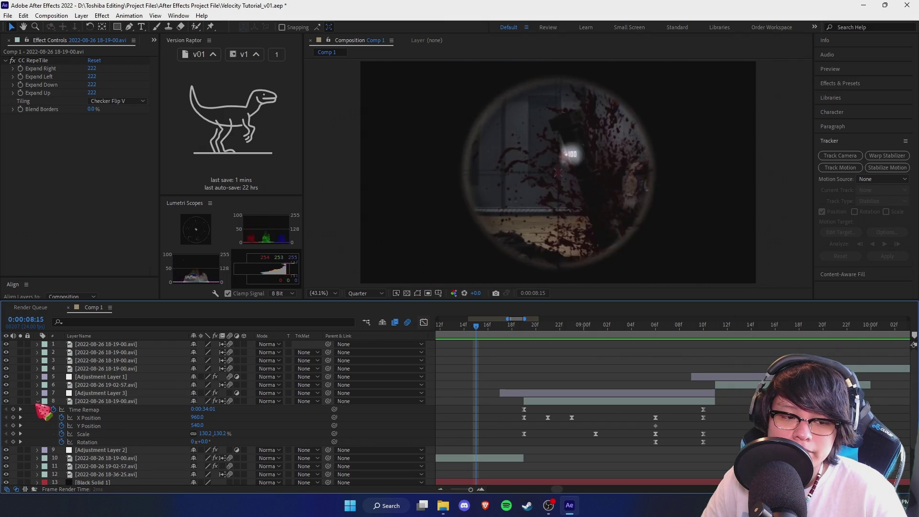
- Collapse the clip's revealed properties and save the project
click(37, 402)
scroll(724, 391, down, 1)
click(475, 326)
key(ctrl+s)
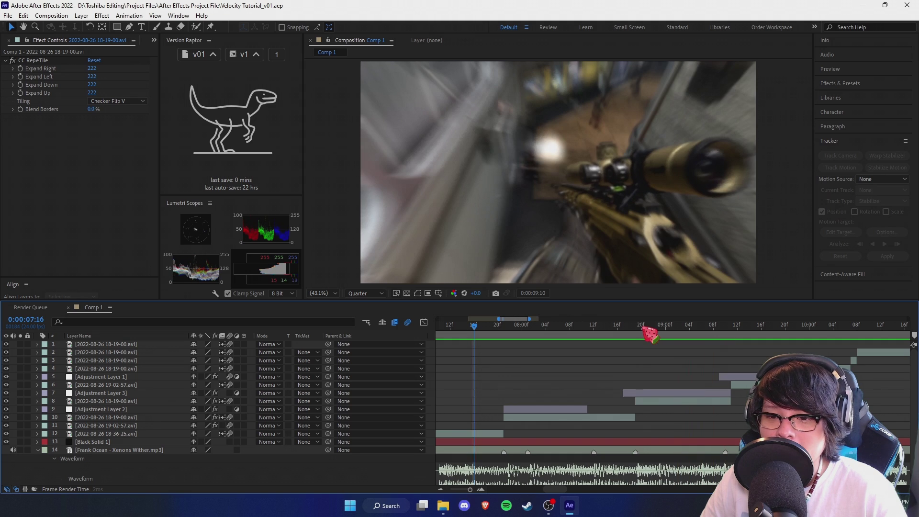
- Review the keyframes of the clip beneath Adjustment Layer 3 around 0:00:08:20
click(642, 325)
click(669, 400)
key(u)
click(47, 421)
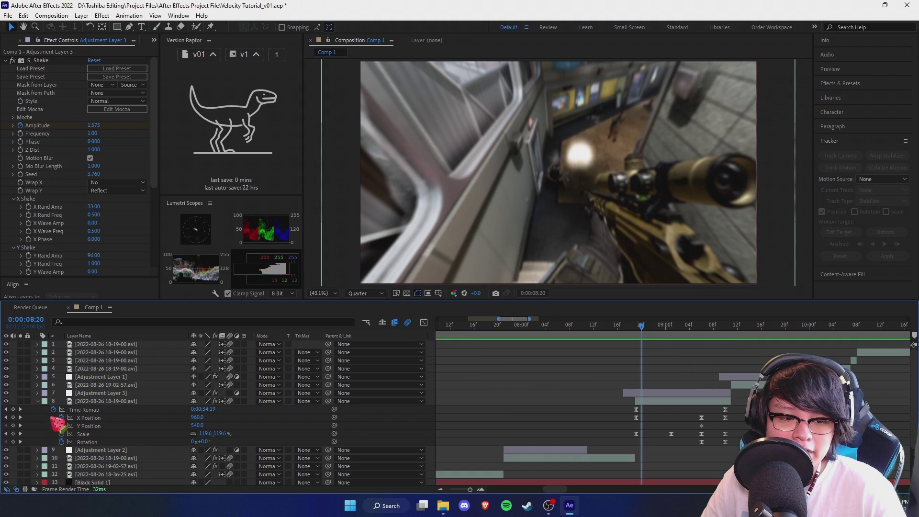
click(38, 402)
- Set Adjustment Layer 3's S_Shake X Rand Freq to 0.240 and X Rand Amp to 13.00, previewing the result
drag(90, 218, 100, 218)
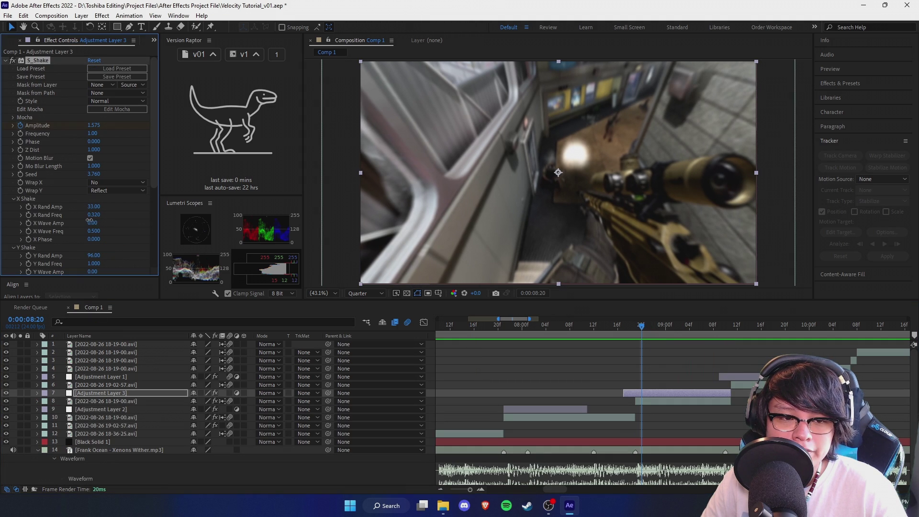
click(522, 326)
drag(93, 209, 88, 214)
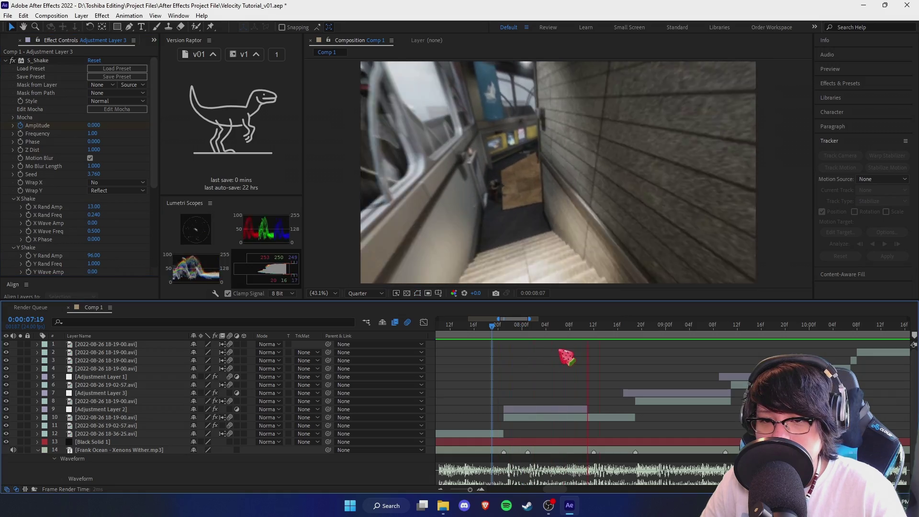
- Set the S_Shake Wrap X option to Reflect at 0:00:08:18
click(630, 327)
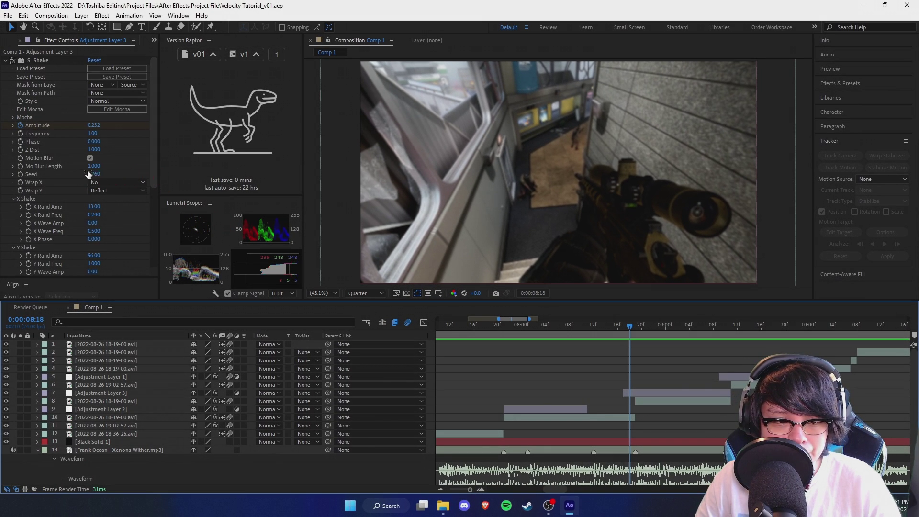
click(115, 185)
click(119, 190)
scroll(110, 177, down, 3)
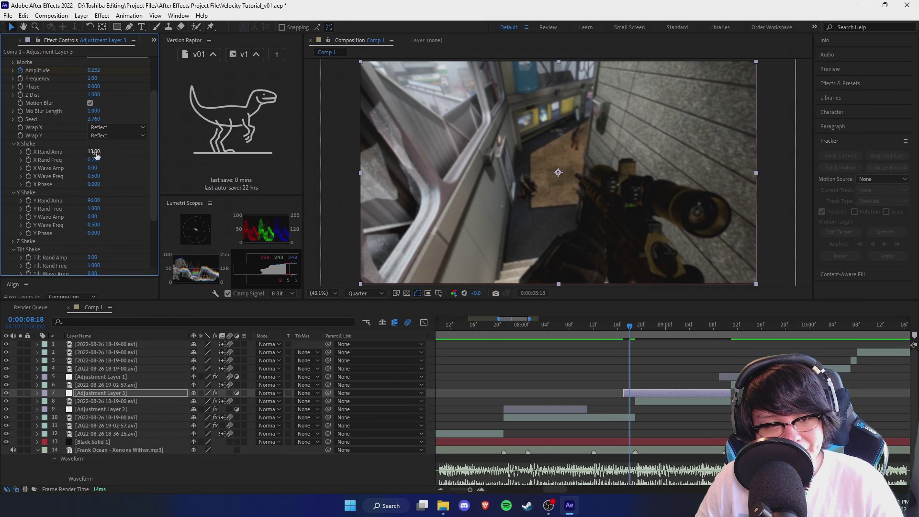
- Try an X Rand Freq of 0.000 in the X Shake settings, and undo the change
scroll(97, 133, down, 1)
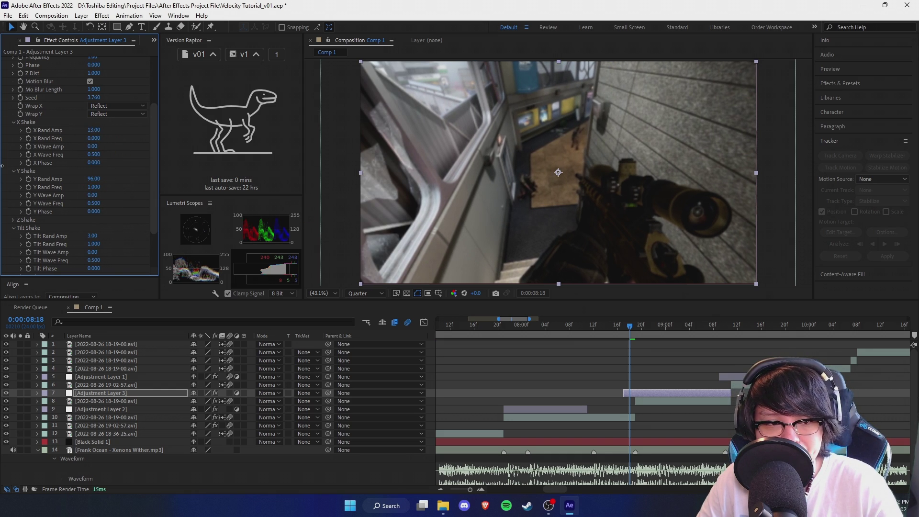
scroll(102, 193, down, 2)
drag(103, 139, 134, 135)
key(ctrl+z)
scroll(40, 175, down, 1)
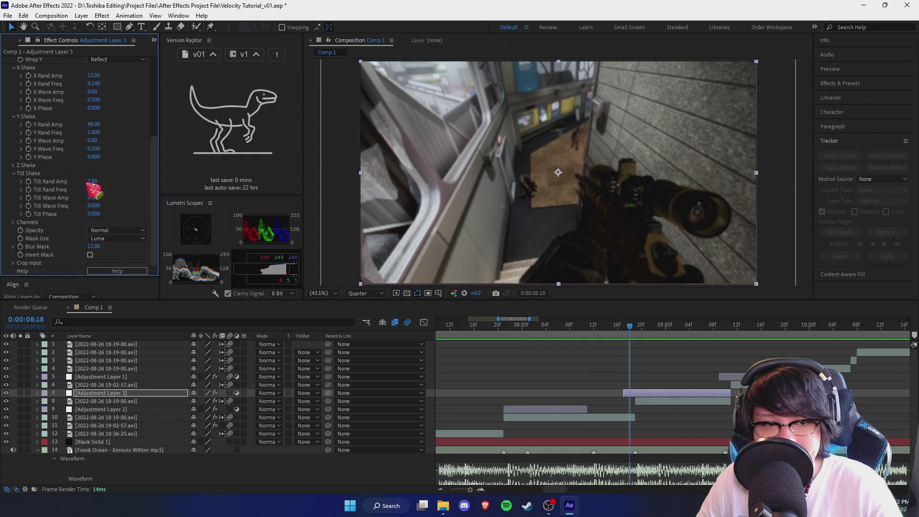
- Expand the S_Shake Channels settings and try a Red Amplitude of 5.240 at 0:00:08:19, undoing it after viewing the colour split
click(14, 165)
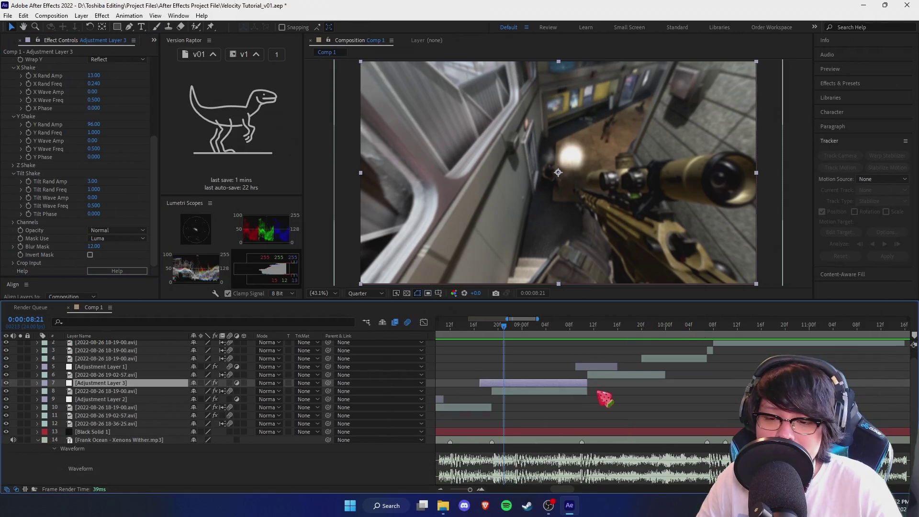
scroll(596, 392, up, 1)
drag(475, 374, 618, 383)
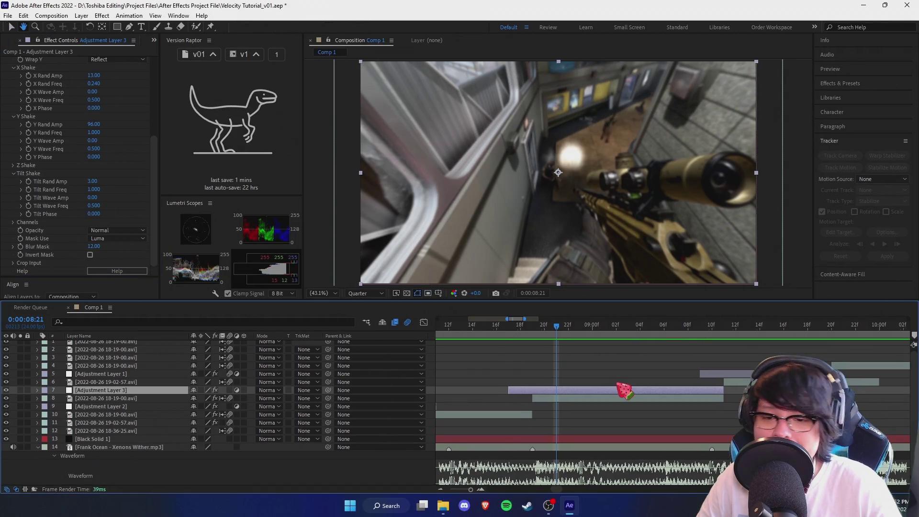
click(14, 222)
scroll(77, 225, down, 3)
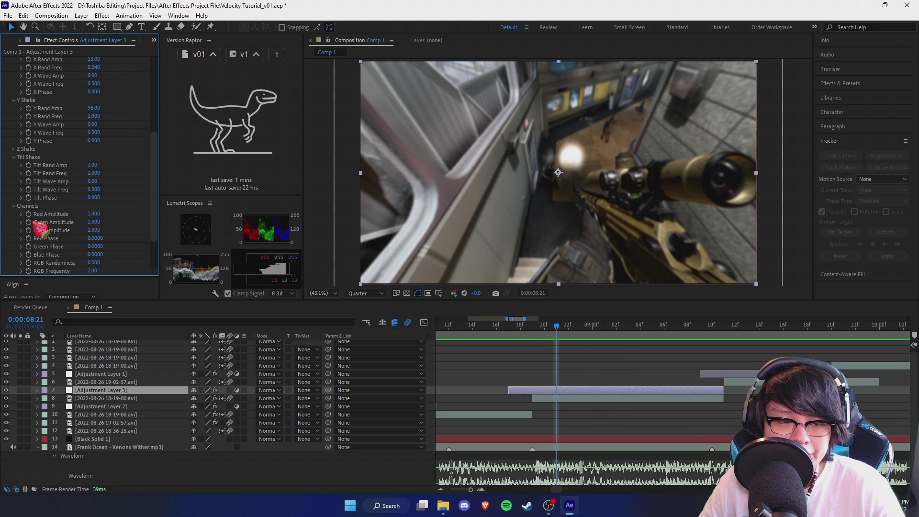
key(Page_Up)
key(Page_Up)
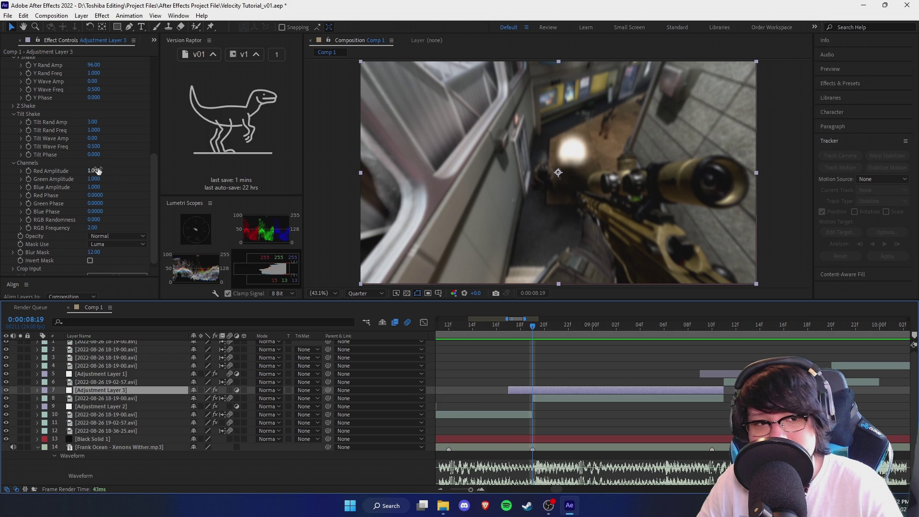
drag(95, 170, 283, 177)
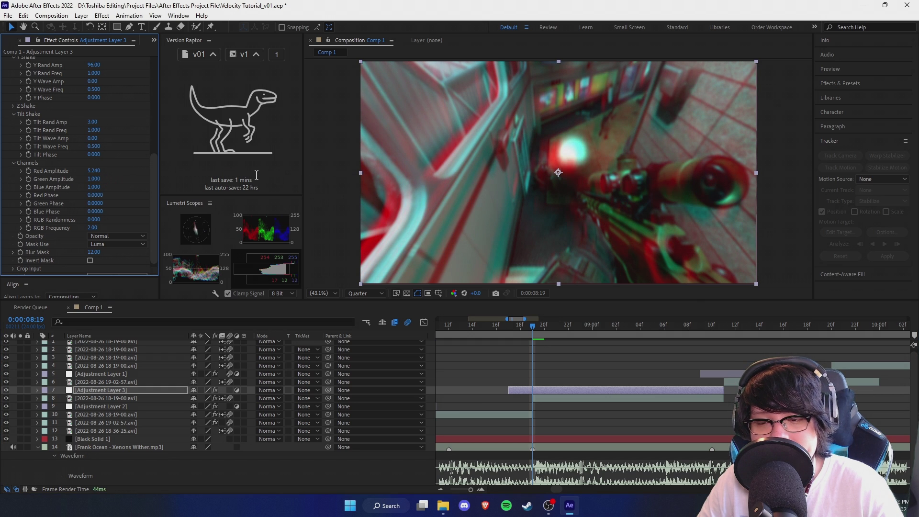
key(ctrl+z)
- Try a Blue Amplitude of 4.440 and play back the shake from 0:00:08:11
drag(108, 188, 259, 189)
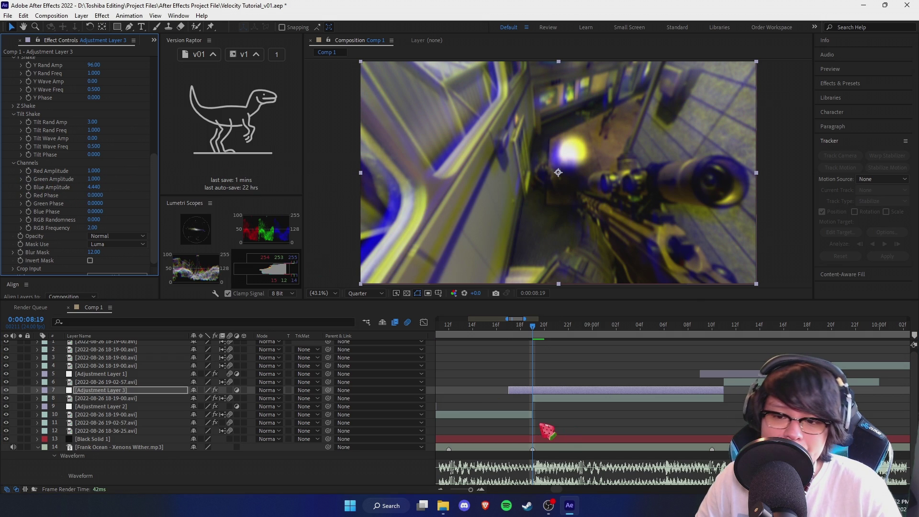
scroll(614, 394, down, 1)
click(524, 326)
drag(582, 370, 550, 370)
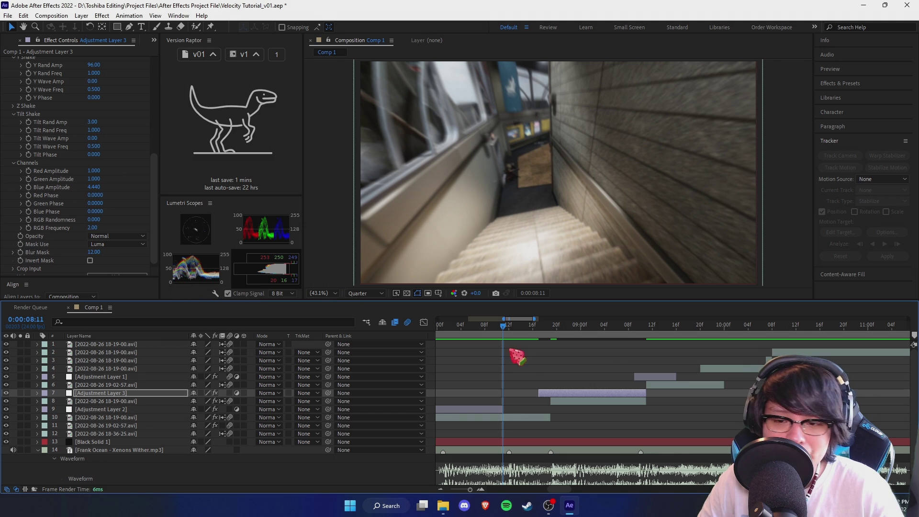
key(space)
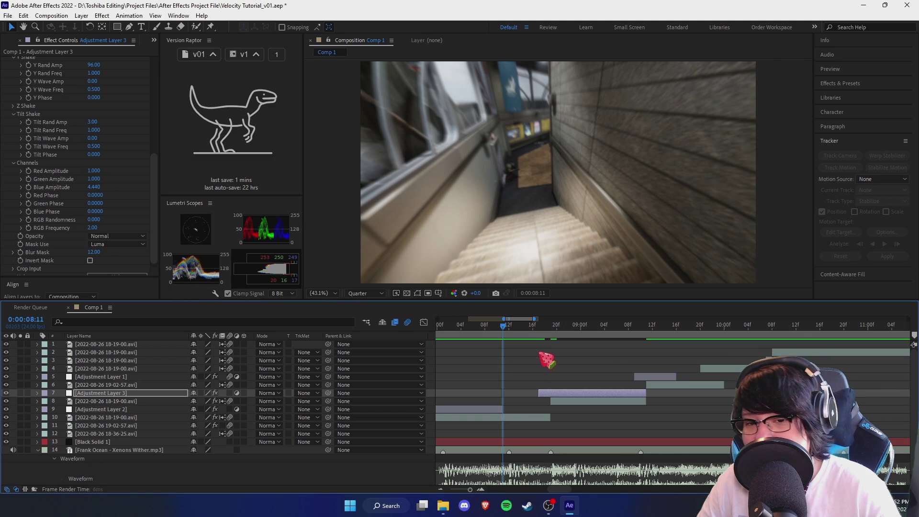
click(551, 328)
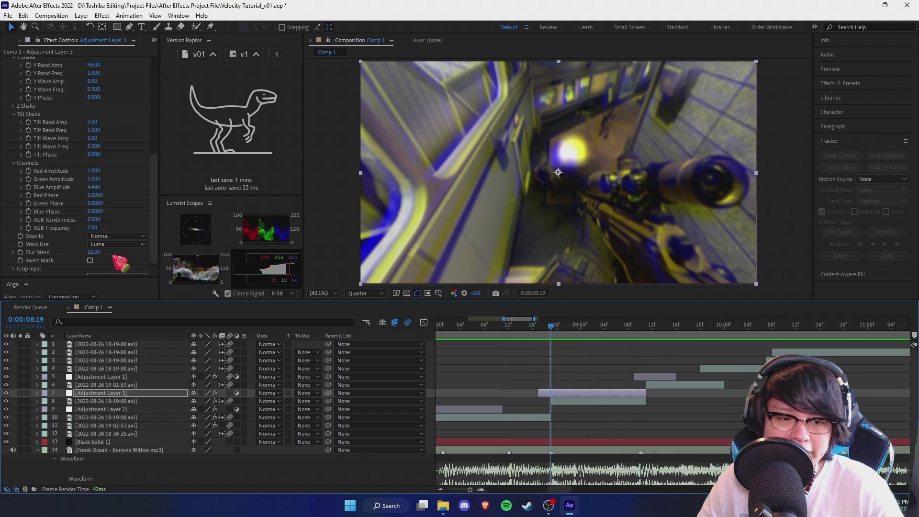
- Return Blue Amplitude to 1.000, raise Green Amplitude to 6.010 and play back the shake from 0:00:08:07
click(95, 187)
drag(94, 180, 378, 252)
click(479, 329)
key(space)
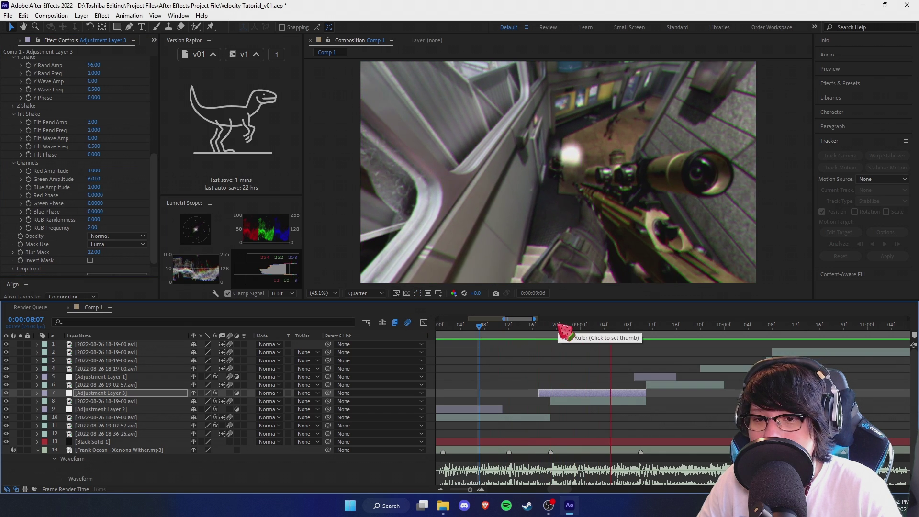
click(558, 328)
- Set Green Amplitude to 2 and play back the shake from 0:00:08:07
click(94, 179)
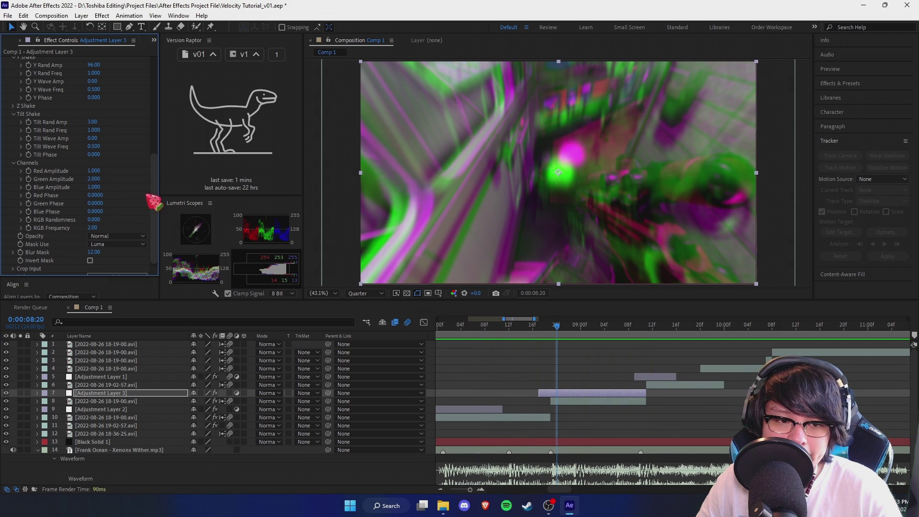
text(2)
key(Return)
click(480, 327)
key(space)
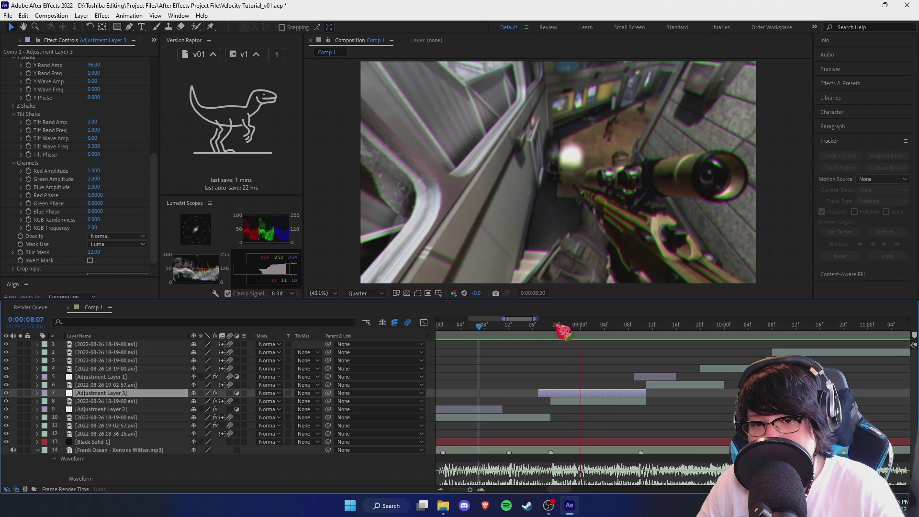
- Set the S_Shake Green Amplitude to 1 with the playhead at 0:00:08:21
click(563, 328)
click(95, 179)
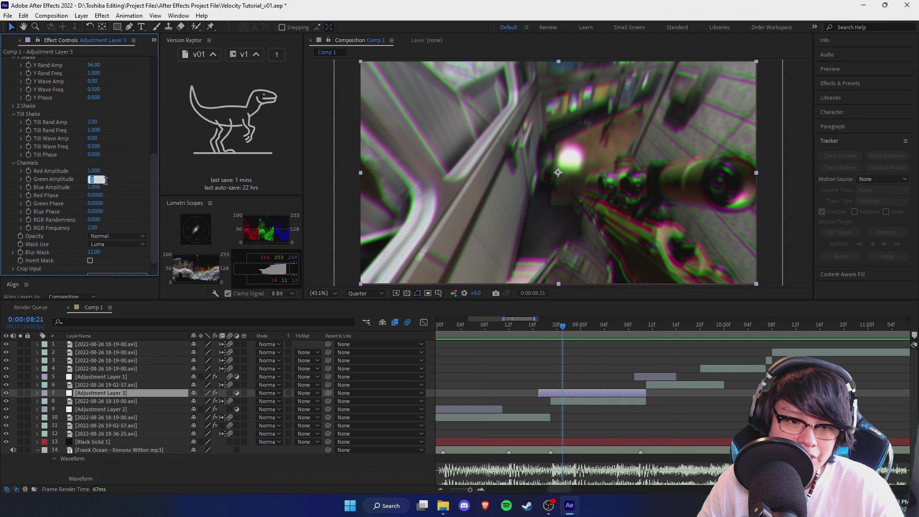
text(1)
key(Return)
scroll(641, 328, down, 2)
scroll(637, 328, up, 1)
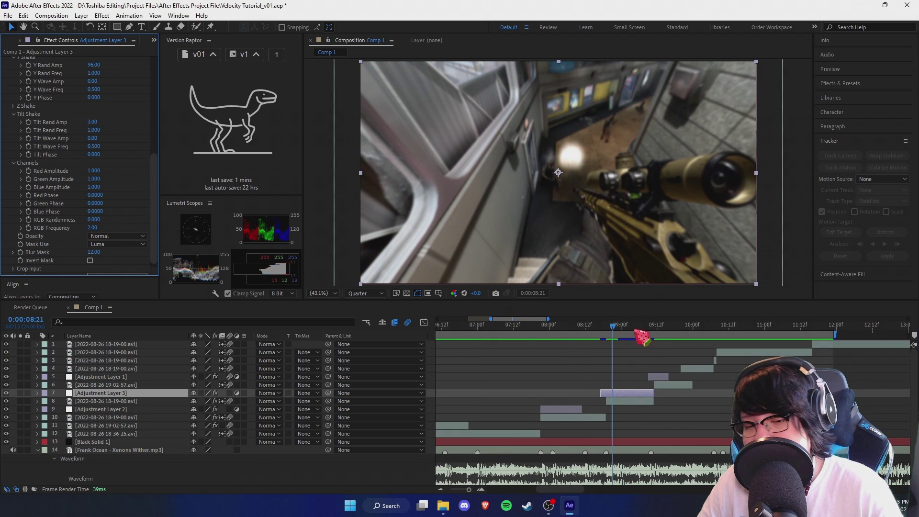
- Play back the sequence from 0:00:07:19 and scrub to 0:00:08:22 to check the finished shake
click(534, 328)
key(space)
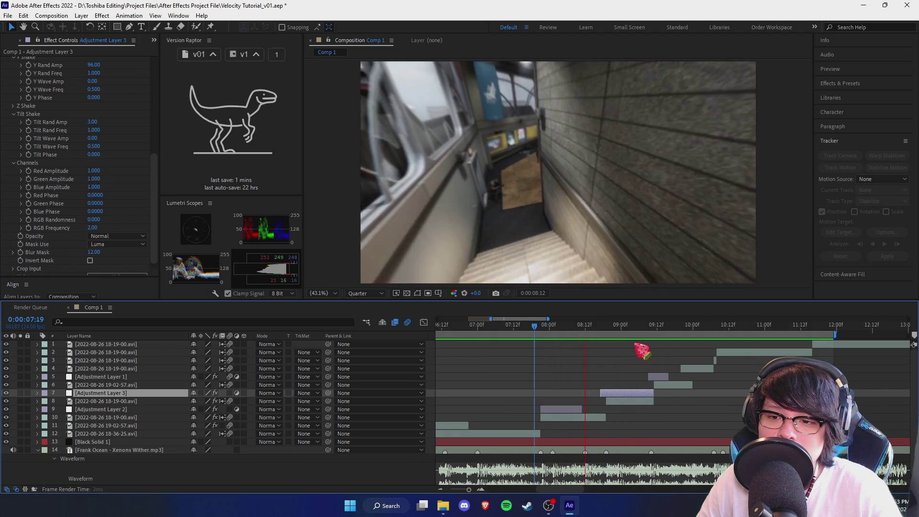
drag(590, 327, 617, 351)
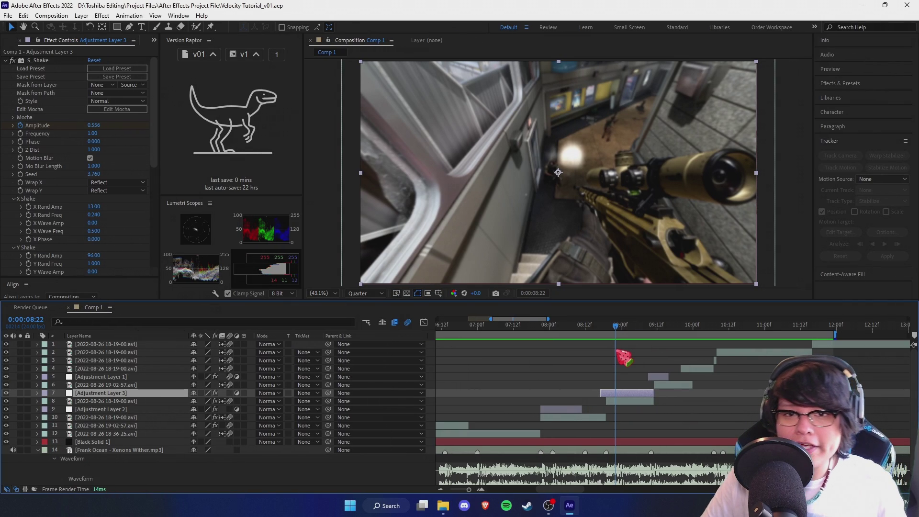